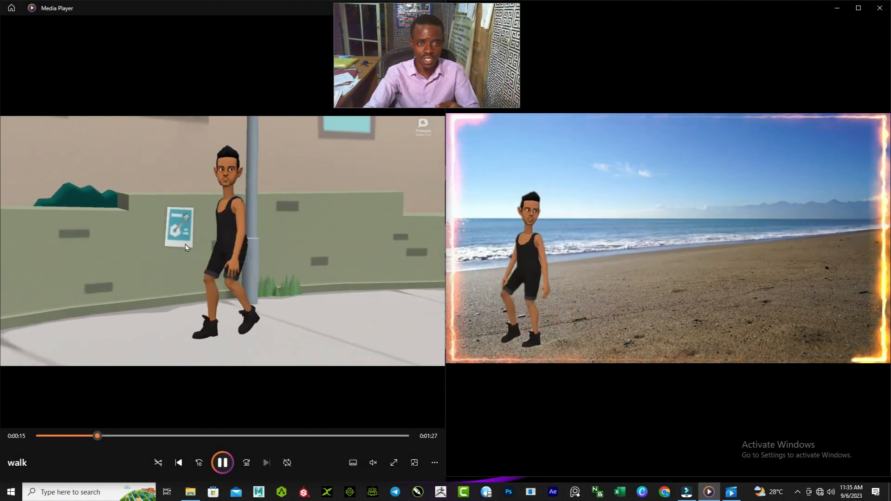
mouse_move(622, 271)
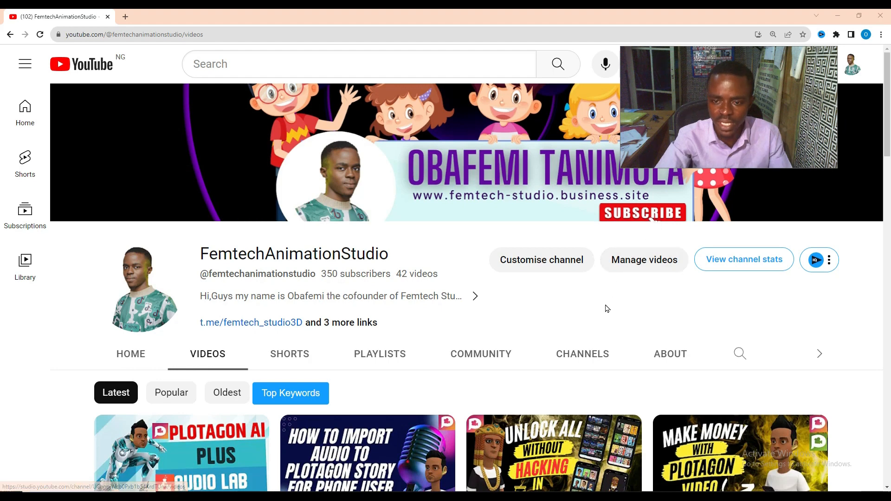
scroll(607, 308, "down", 2)
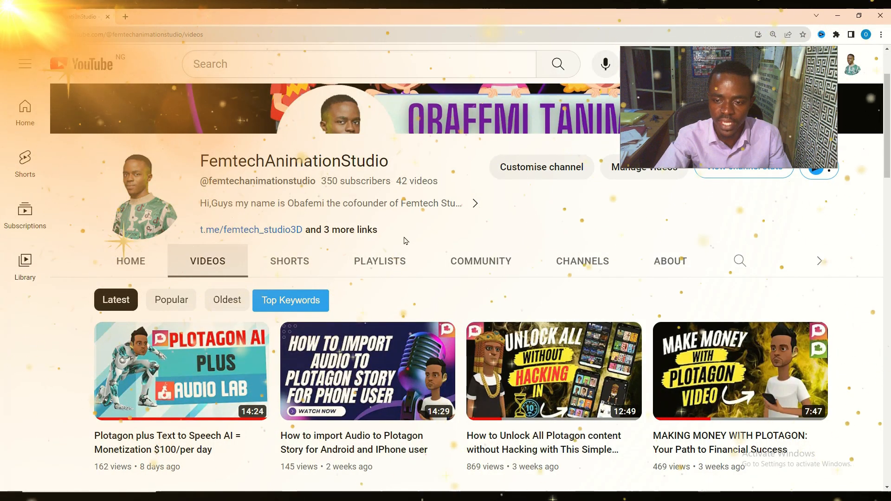
scroll(434, 271, "down", 5)
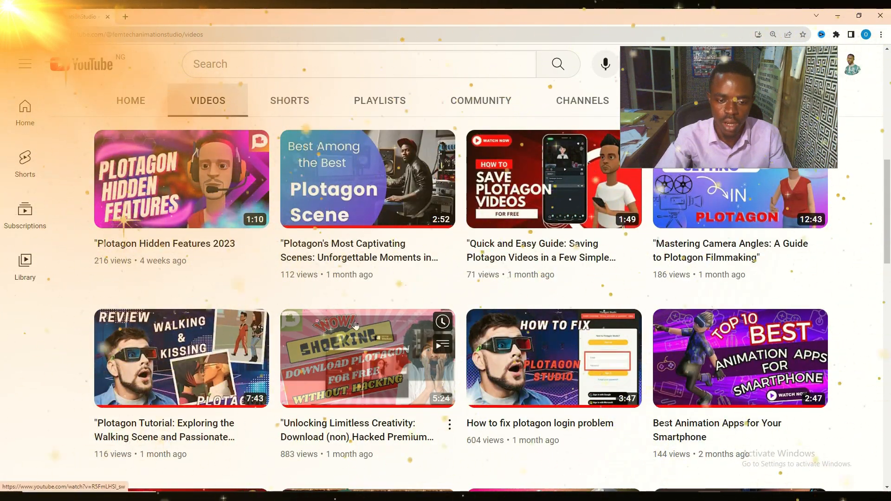
scroll(269, 436, "down", 1)
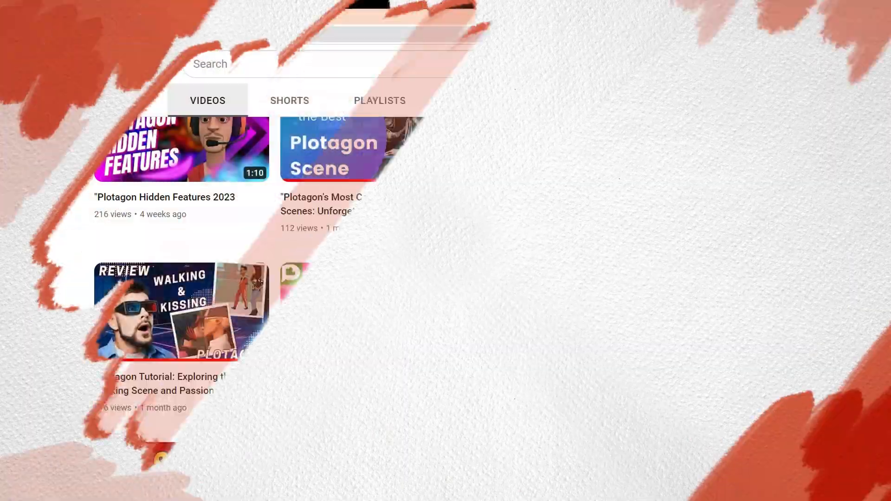
scroll(542, 333, "up", 4)
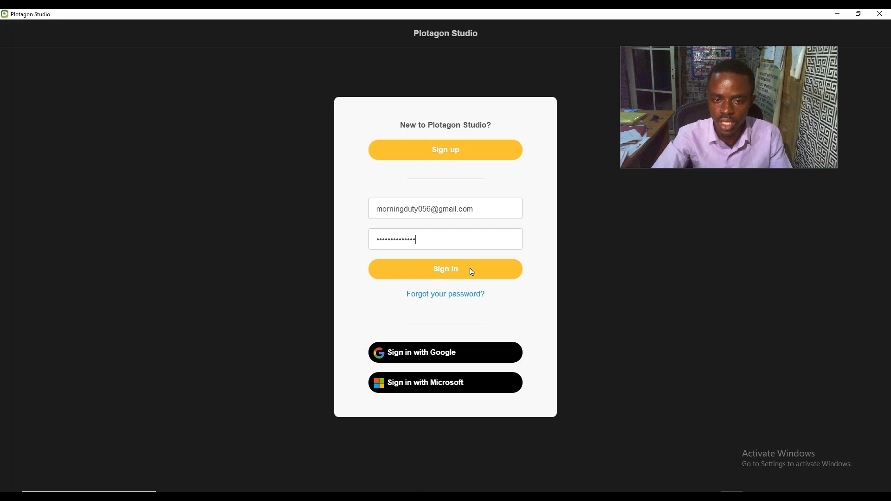
Sign in to Plotagon Studio with the account e-mail address and the account password
left_click(471, 270)
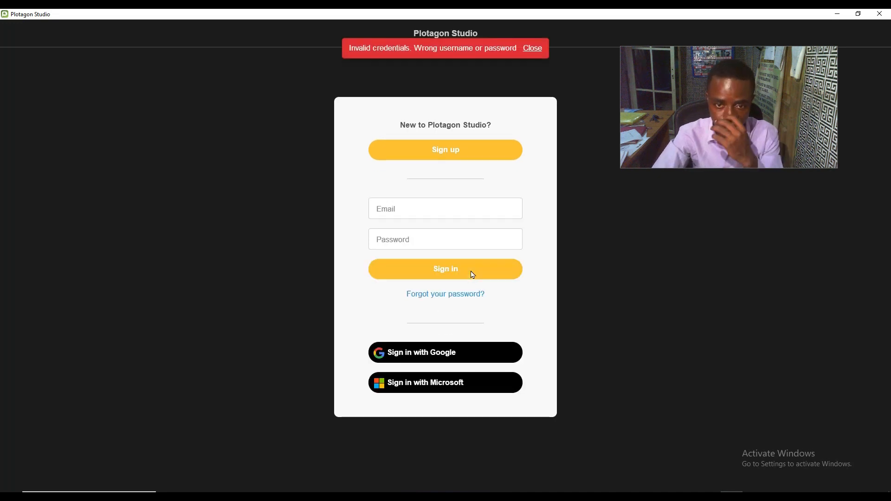
left_click(459, 213)
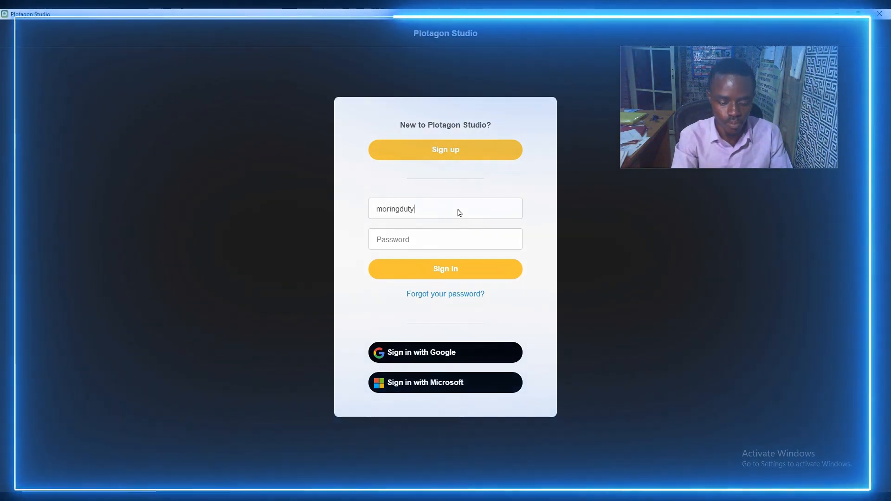
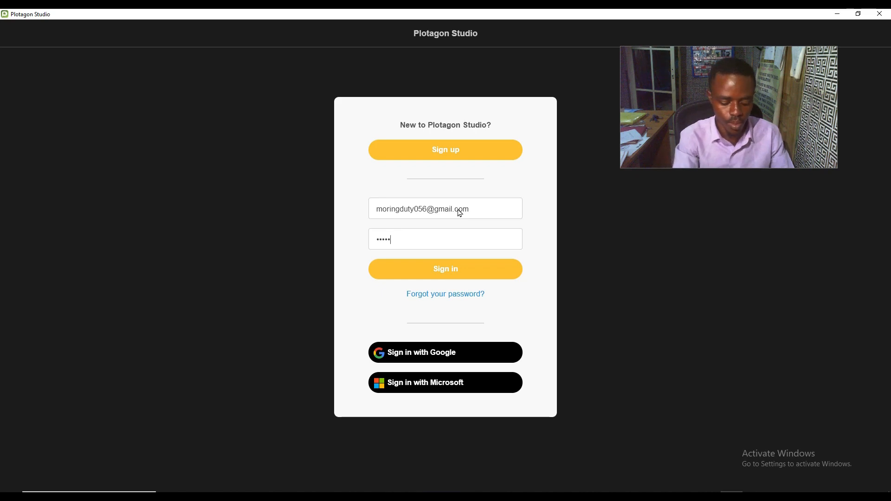
key("Return")
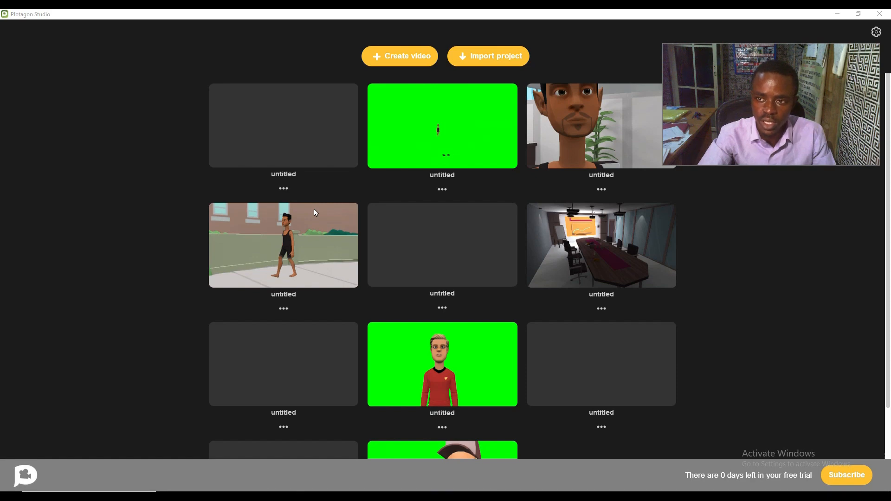
Open the untitled project with the street walking scene and choose Ghost (male) as the scene's second character
left_click(324, 253)
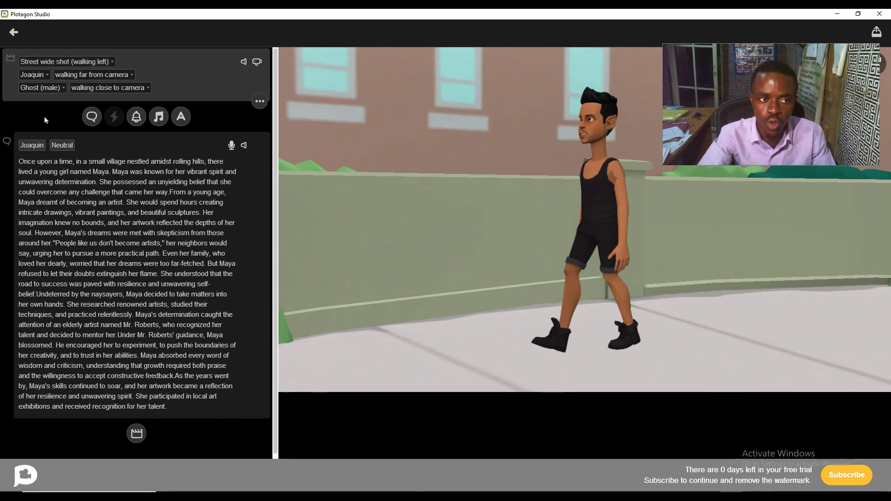
left_click(38, 90)
scroll(222, 282, "down", 6)
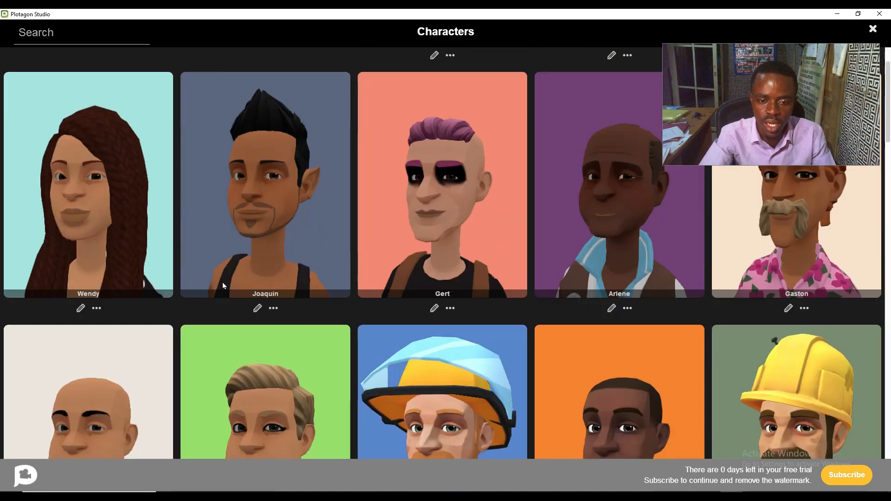
scroll(223, 285, "down", 10)
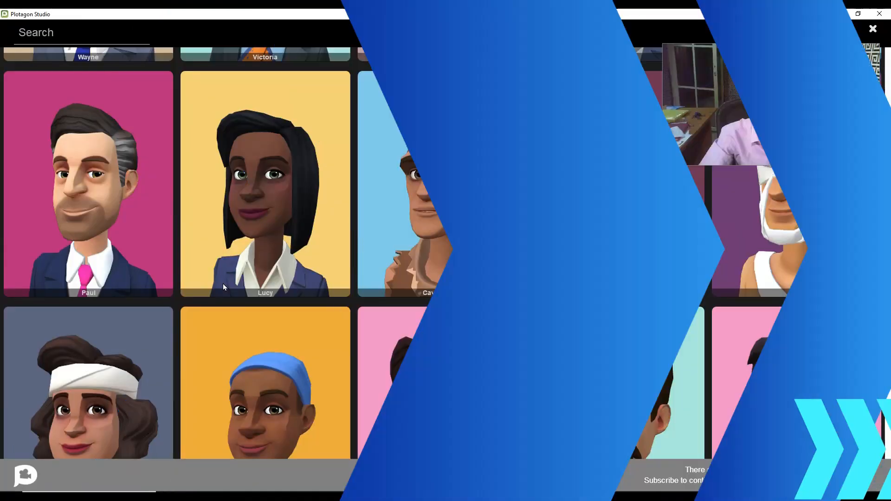
scroll(223, 289, "down", 5)
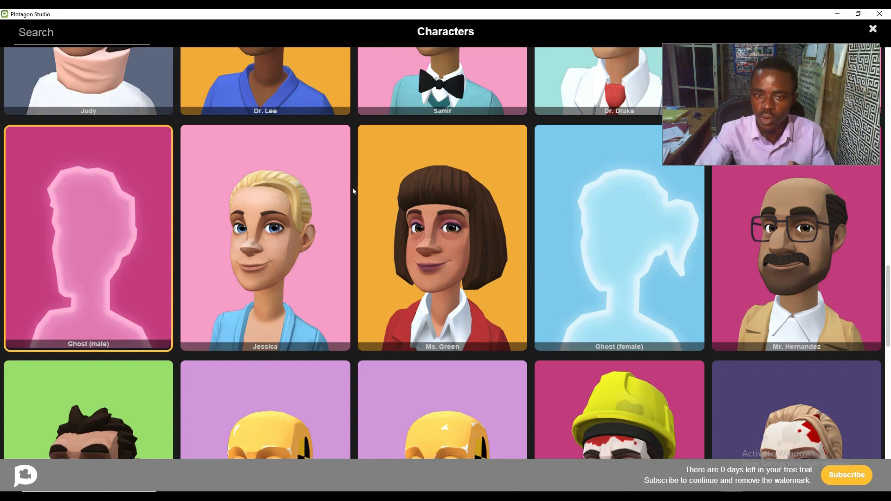
left_click(95, 240)
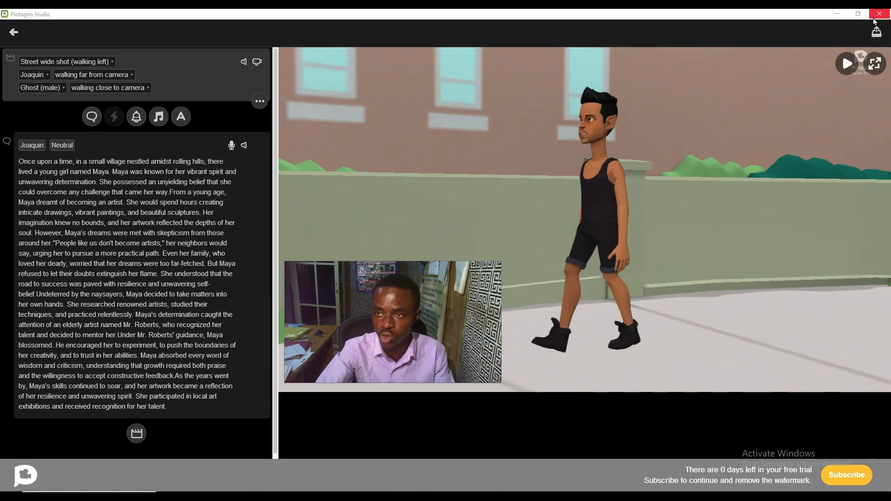
Render the street walking project as a video
left_click(876, 32)
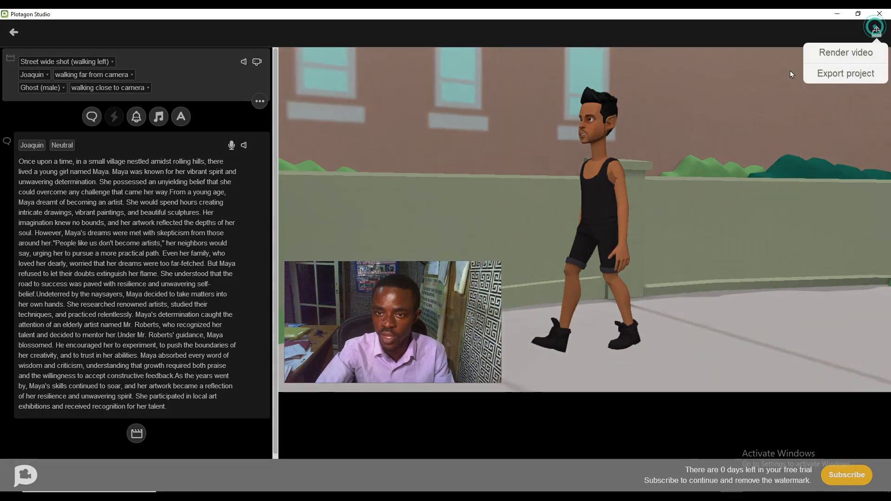
left_click(842, 55)
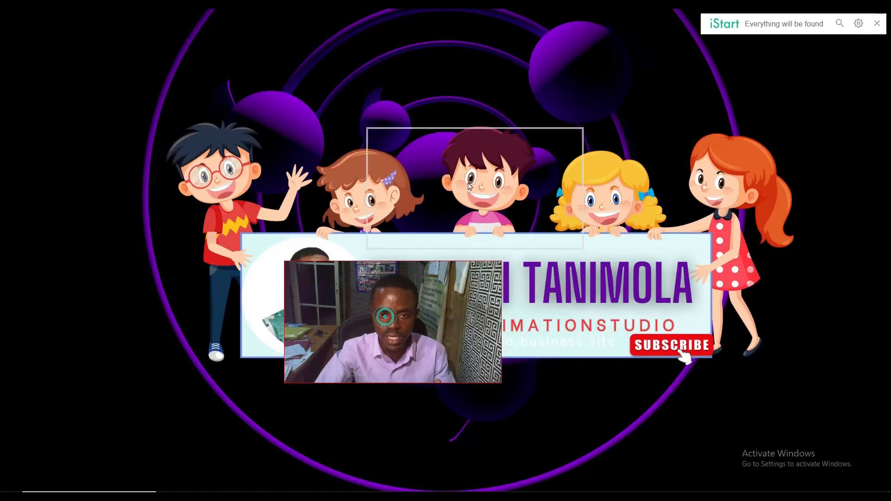
left_click_drag(447, 87, 444, 81)
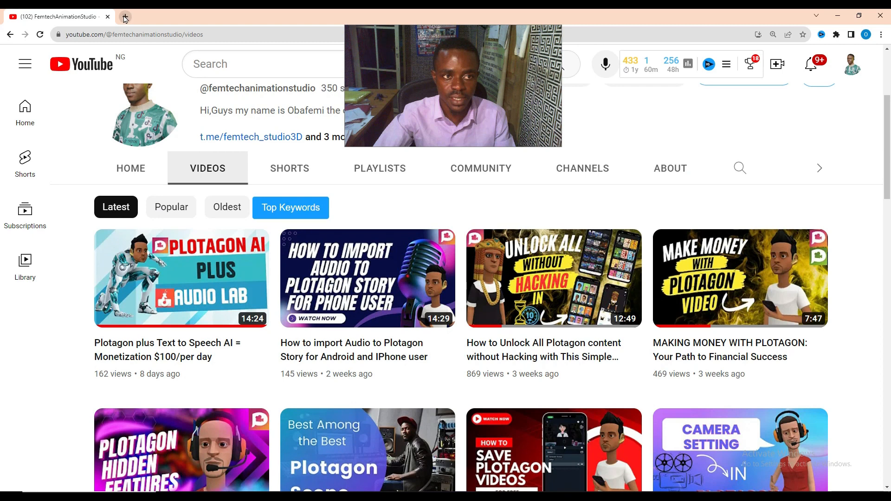
Open Google Play in a new Chrome tab and search the store for wondershare
left_click(122, 17)
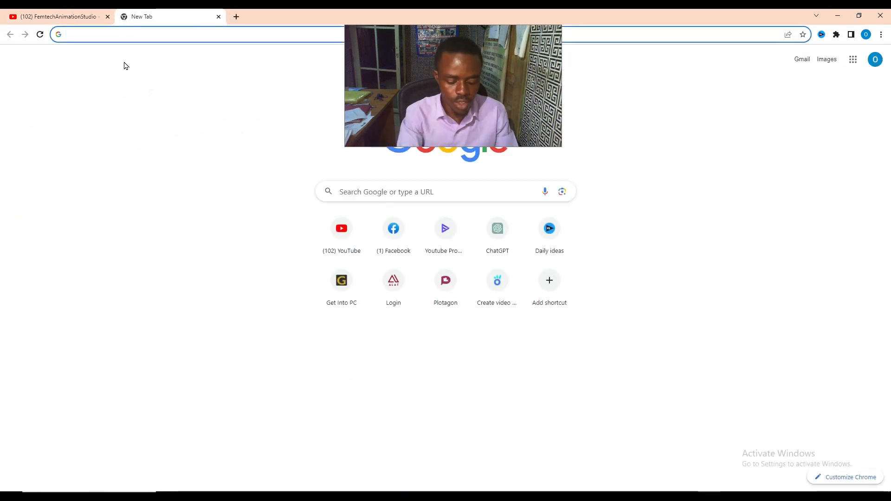
type("play.google.com/store/games?device=windows")
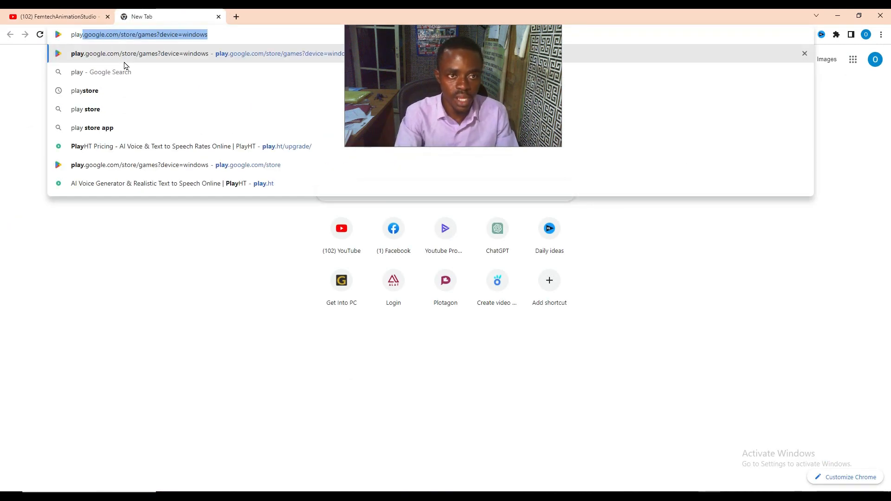
key("Return")
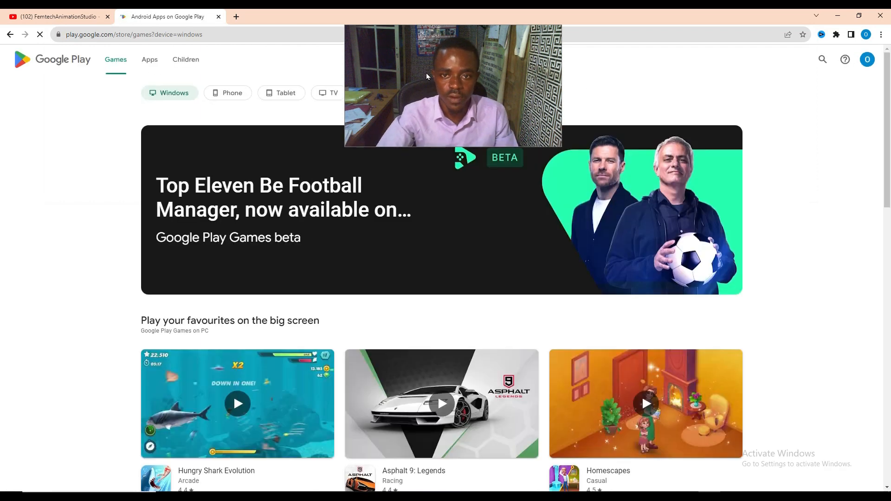
left_click_drag(378, 85, 127, 140)
left_click(822, 60)
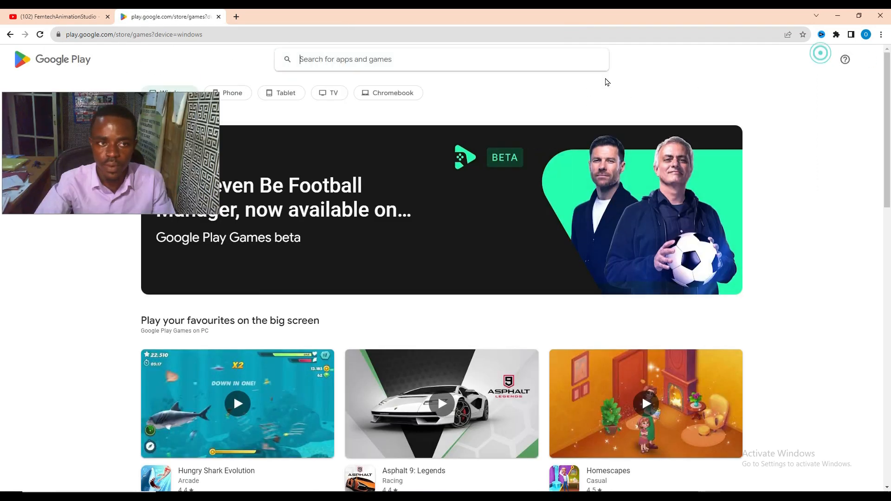
type("wond")
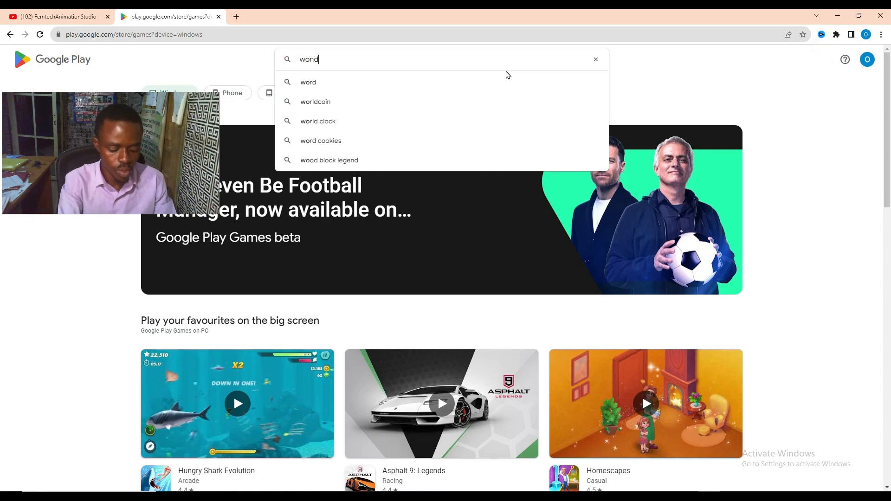
type("ershare")
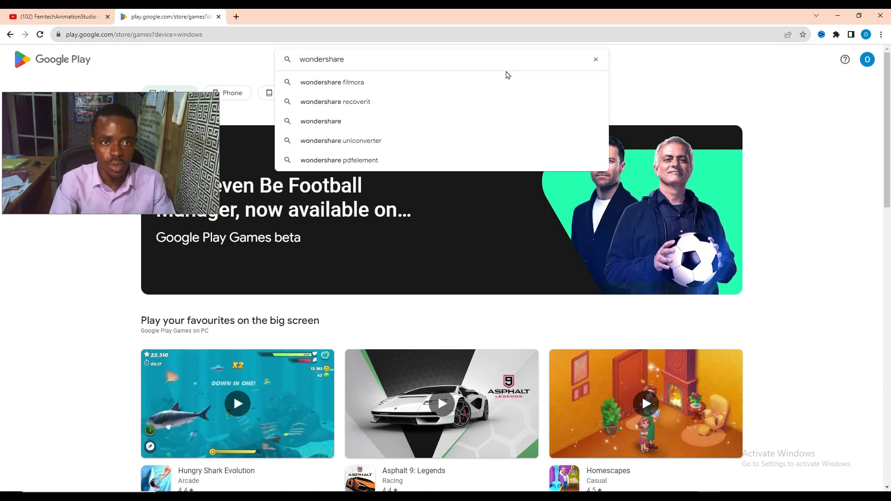
key("Return")
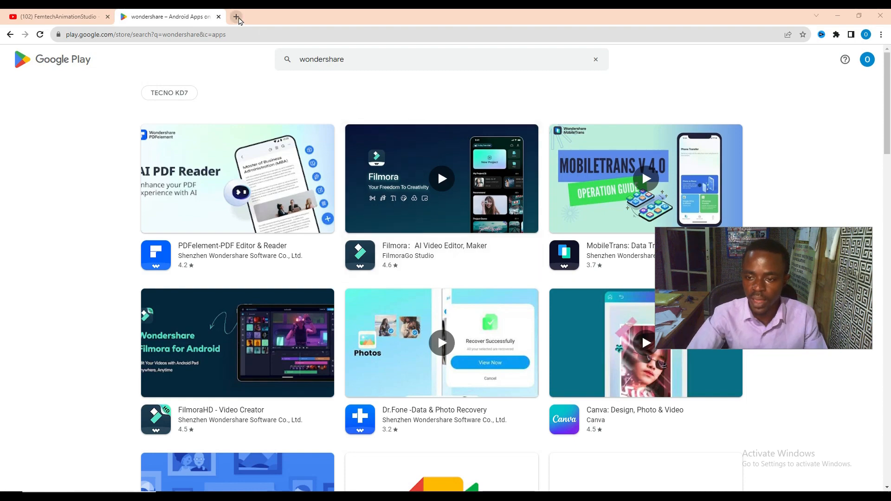
Search Google for wondershare in a new tab and open the official Wondershare website
left_click(237, 17)
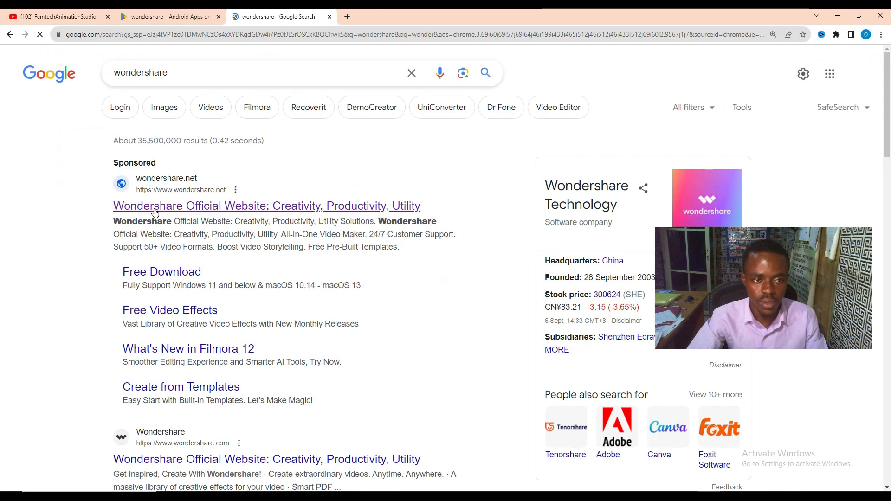
left_click(161, 211)
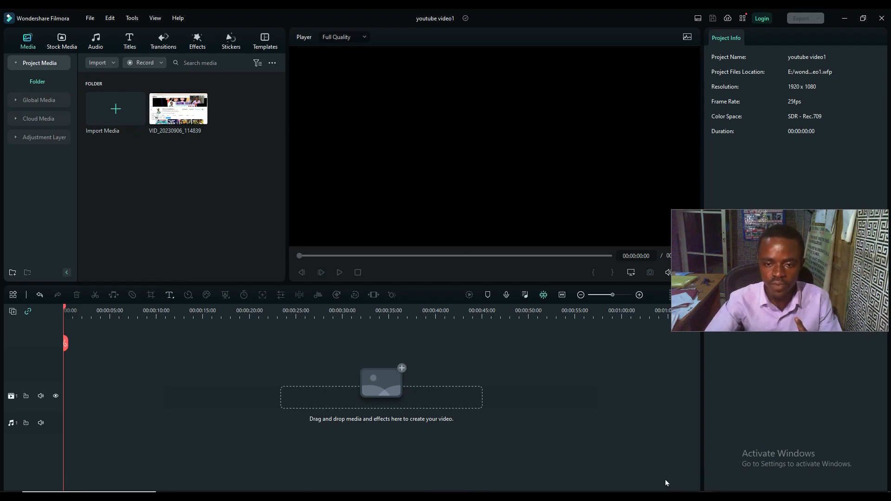
Return to Chrome and find the video "How to make plotagon characters to WALK in any scene 2023" on the YouTube channel
key("alt+Tab")
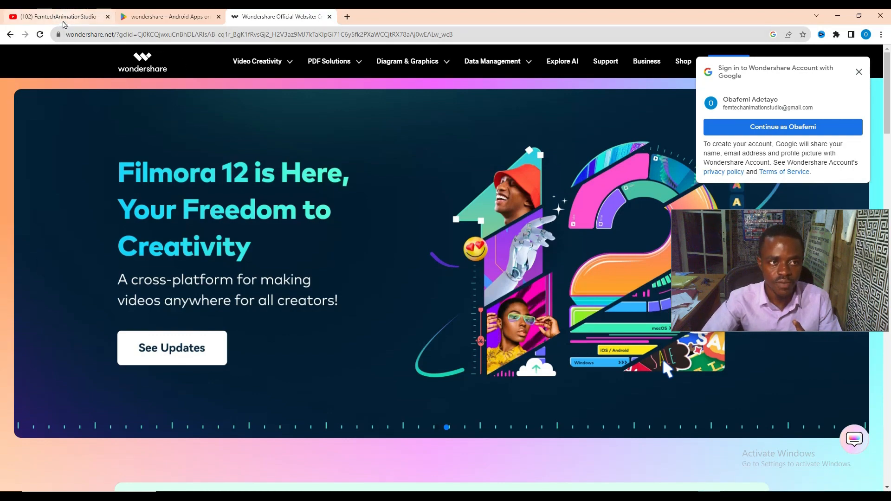
left_click(65, 18)
scroll(88, 271, "down", 5)
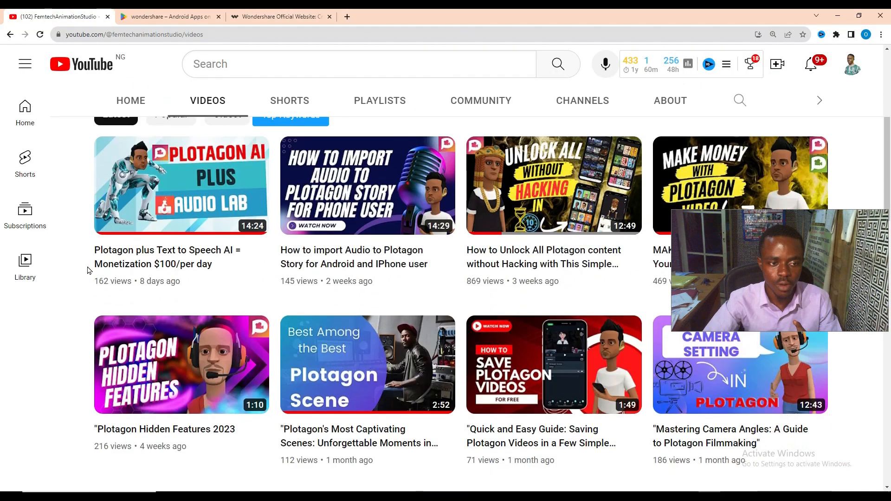
scroll(88, 271, "down", 12)
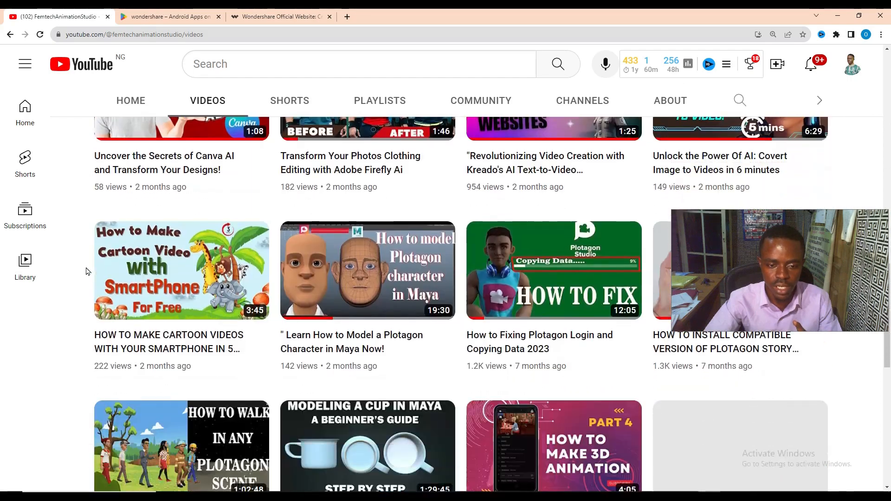
scroll(88, 271, "down", 1)
scroll(69, 235, "up", 1)
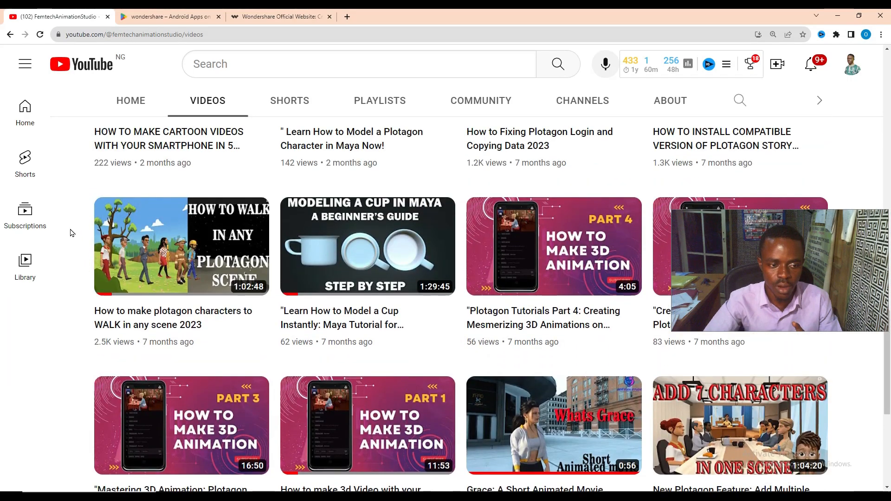
mouse_move(103, 257)
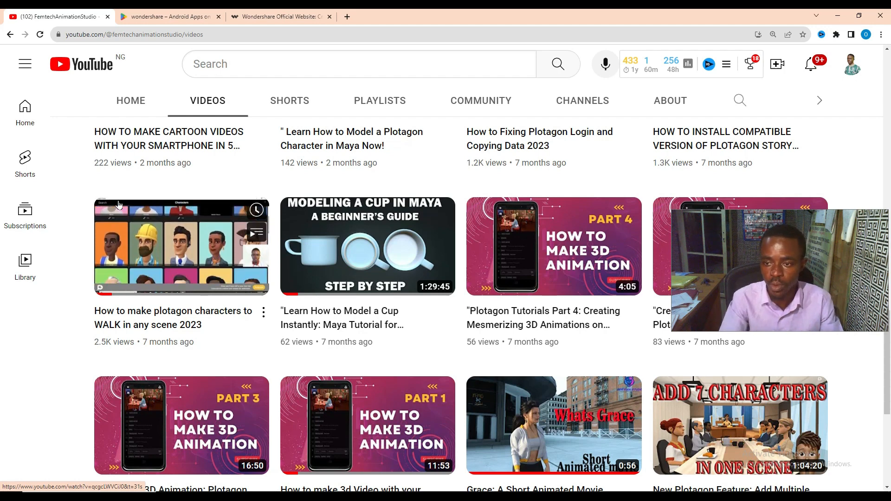
scroll(119, 183, "up", 5)
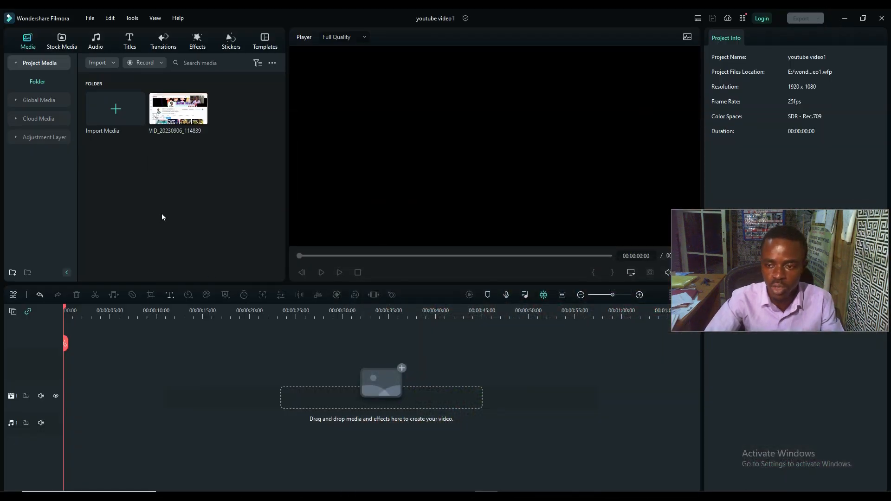
In Wondershare Filmora, import walk.mp4 from the New Volume (E:) drive into the project media
left_click(118, 117)
scroll(286, 340, "down", 10)
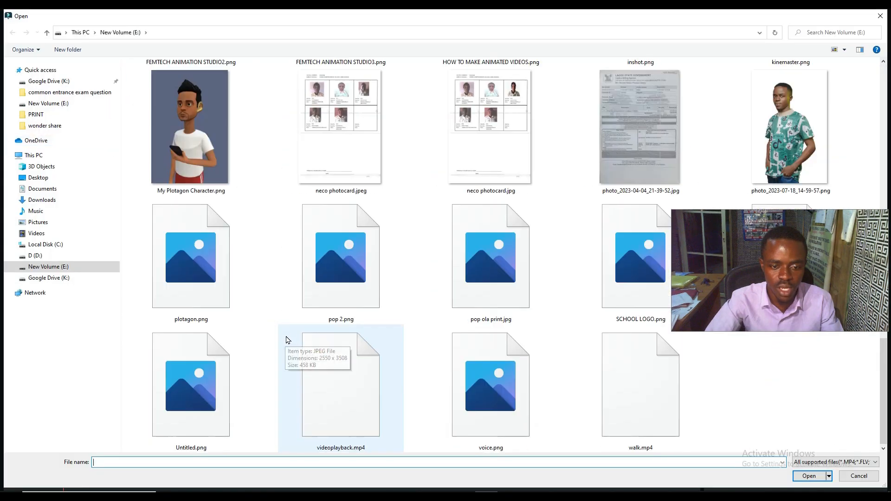
left_click(613, 397)
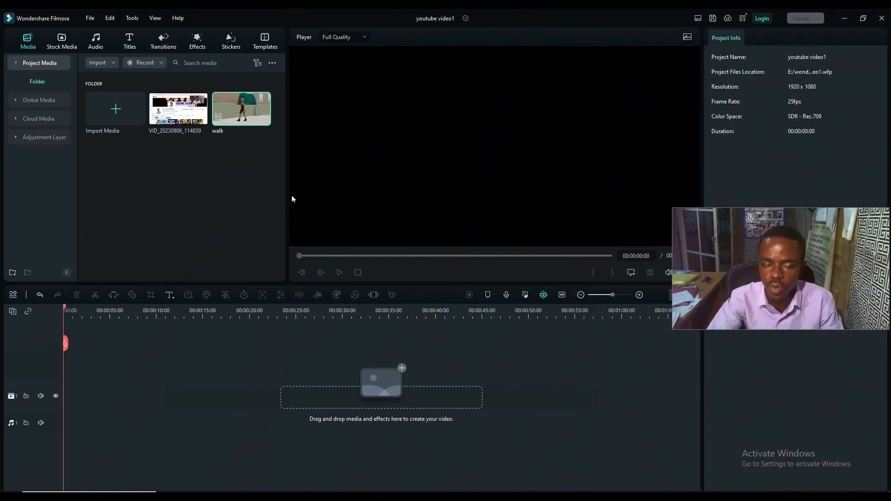
mouse_move(242, 124)
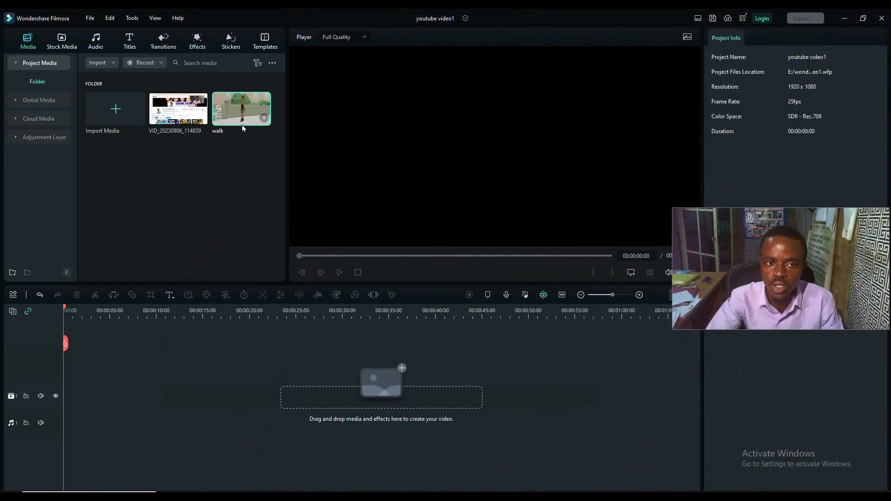
Add the walk clip to the timeline, match the project to the media at 1920 x 1080 50fps, and return to the clip's start
left_click(265, 118)
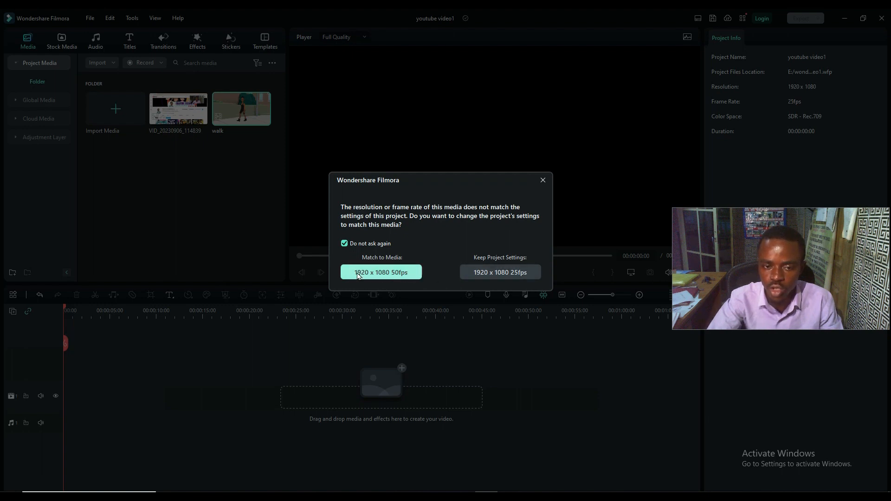
left_click(385, 272)
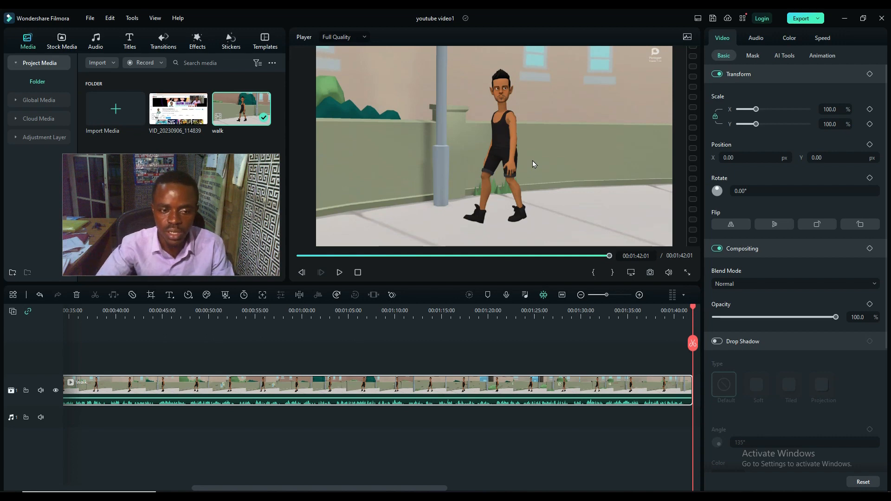
left_click(68, 315)
left_click_drag(68, 315, 25, 321)
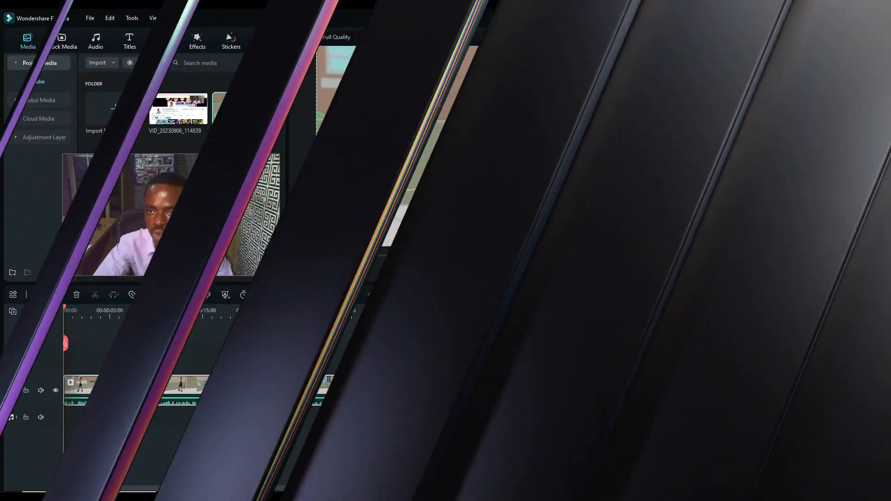
Try keying out the brown wall of the walk clip with Chroma Key, and disable the effect again
left_click(783, 55)
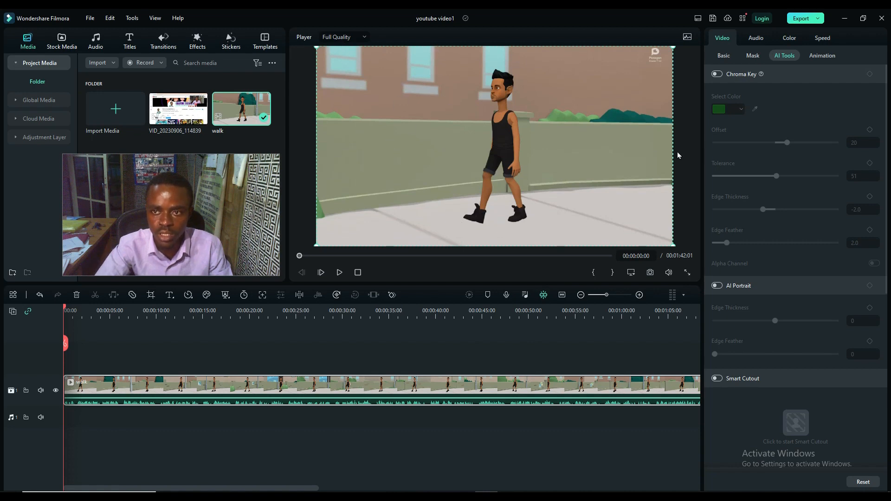
left_click(718, 74)
left_click(755, 112)
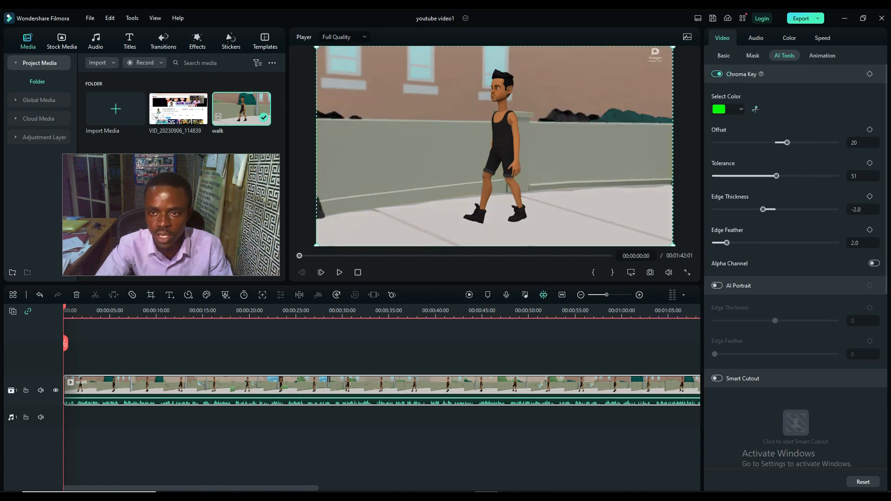
left_click(596, 101)
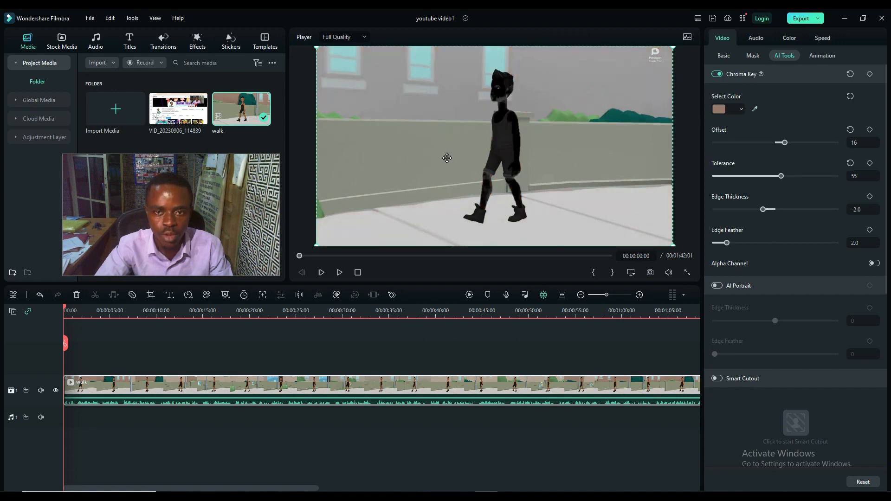
left_click(717, 74)
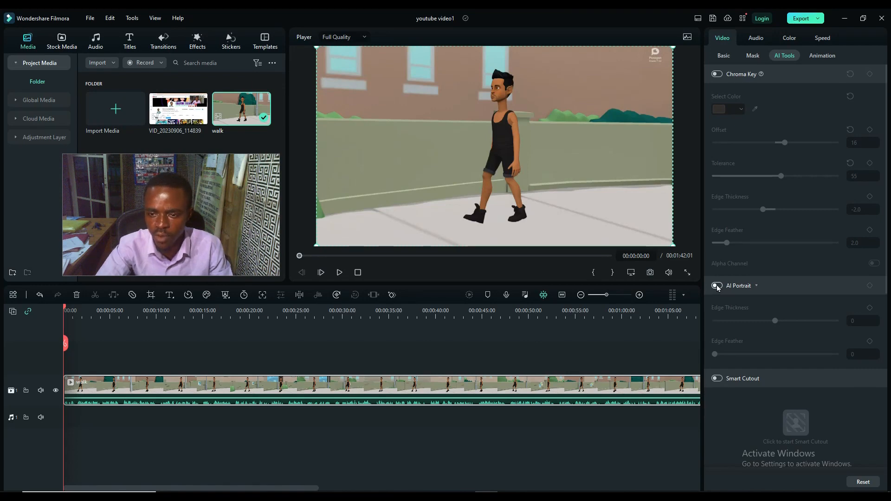
Try removing the walk clip's background with AI Portrait, and disable the effect again
left_click(717, 285)
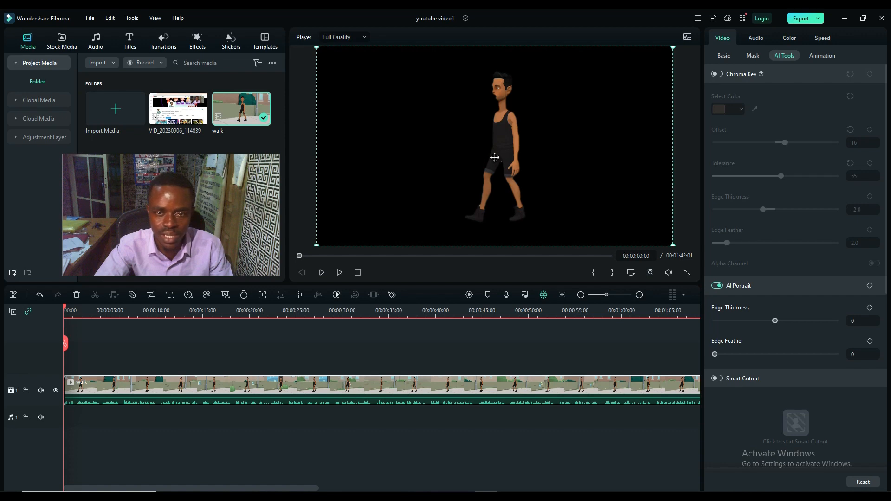
mouse_move(300, 258)
left_mouse_down()
mouse_move(326, 262)
mouse_move(298, 263)
left_mouse_up()
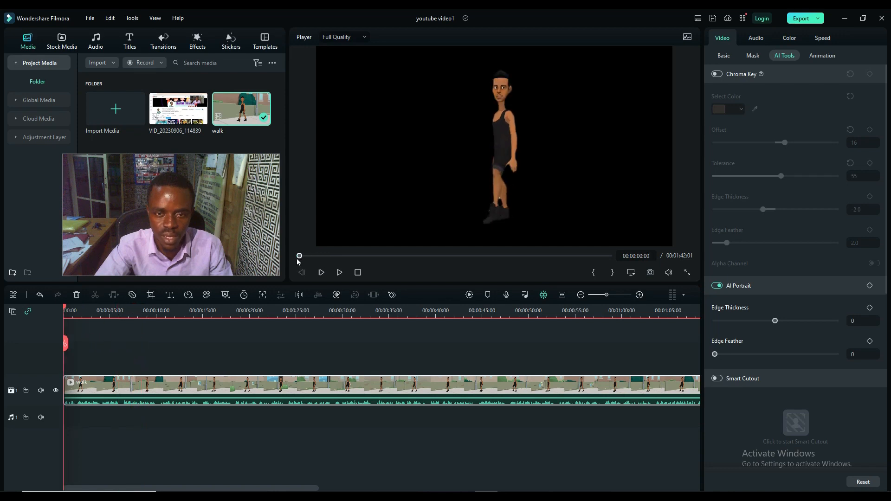
left_click(718, 286)
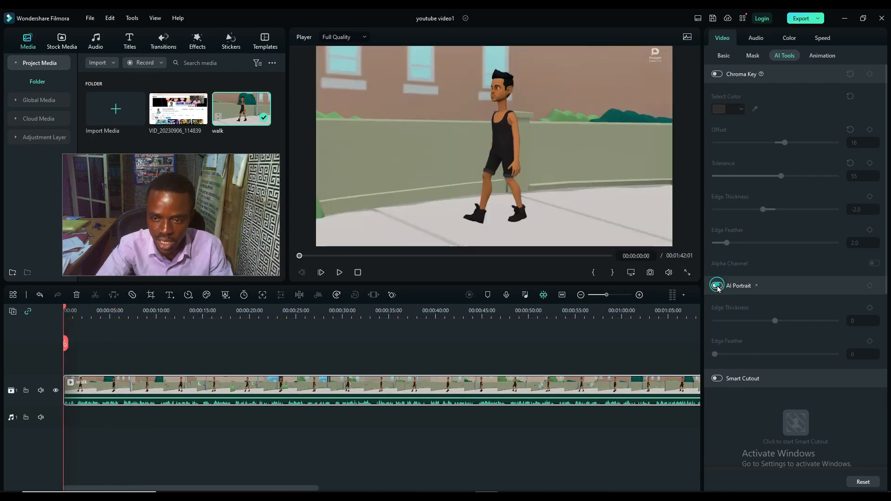
Start Smart Cutout on the walk clip in Advanced Mode and mark the character in the first frame with the Smart Brush at size 38
left_click(717, 379)
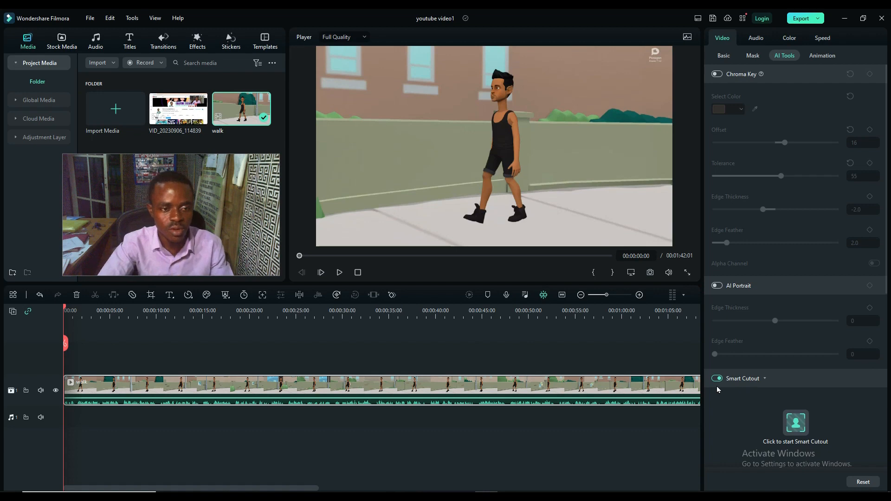
left_click(795, 424)
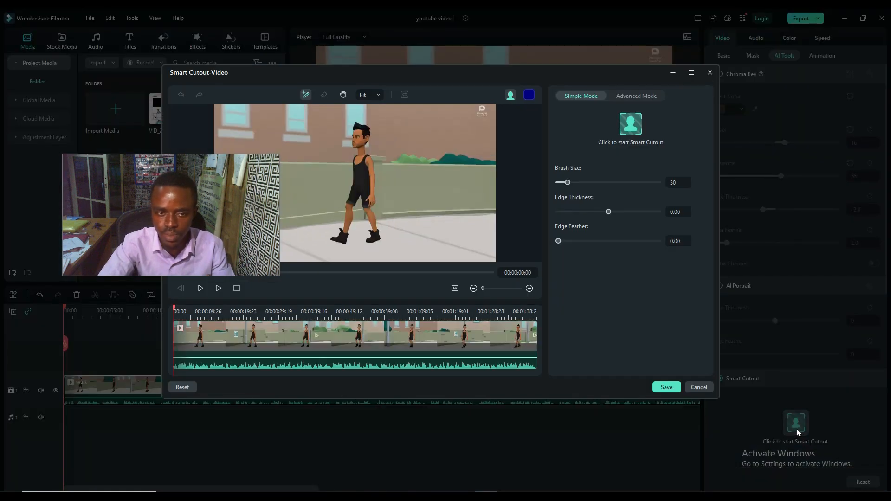
left_click_drag(168, 238, 686, 342)
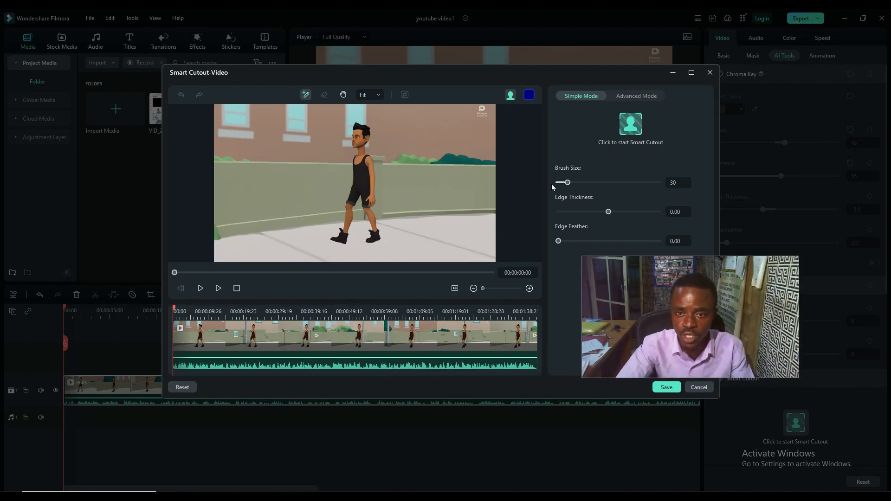
left_click_drag(567, 183, 584, 182)
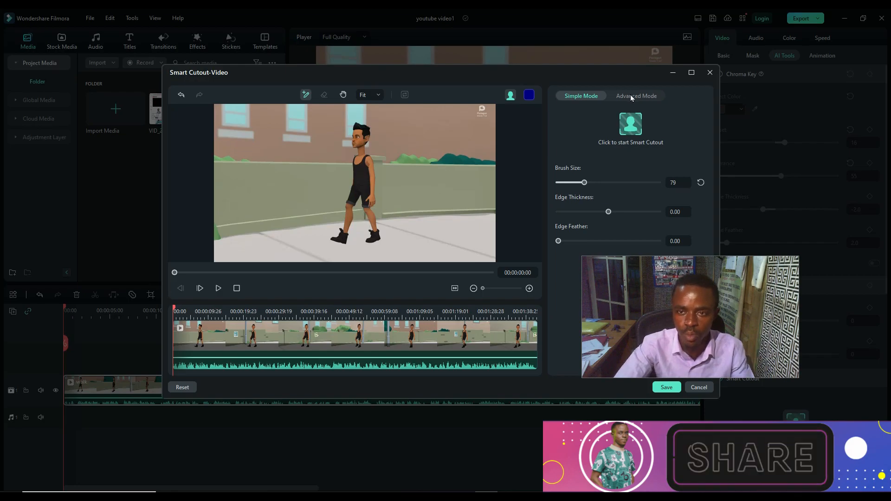
left_click(630, 98)
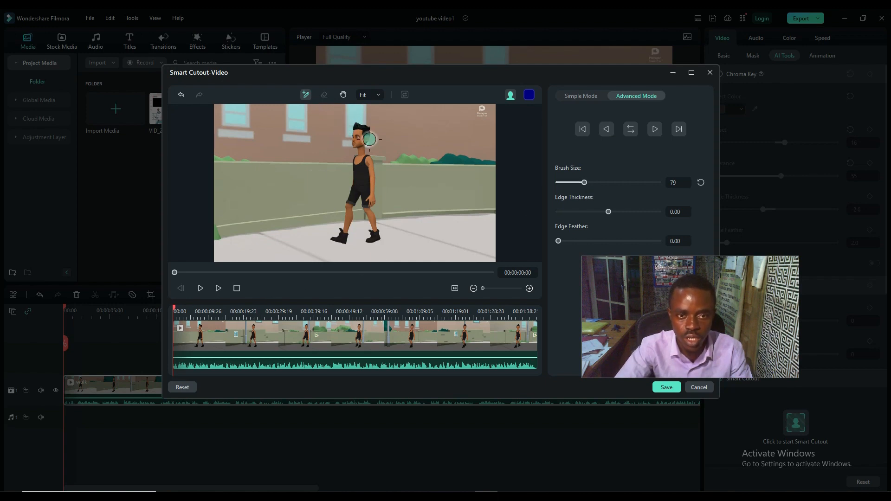
left_click_drag(586, 182, 570, 182)
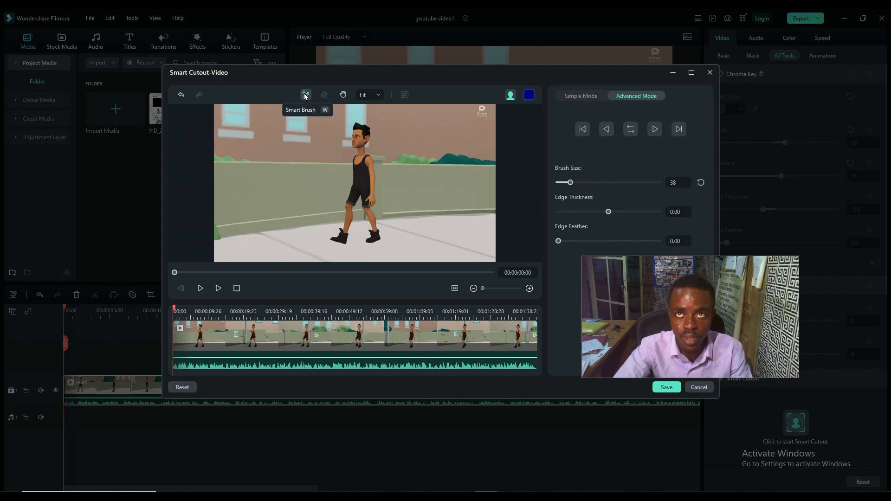
mouse_move(358, 132)
left_mouse_down()
mouse_move(356, 188)
mouse_move(337, 239)
left_mouse_up()
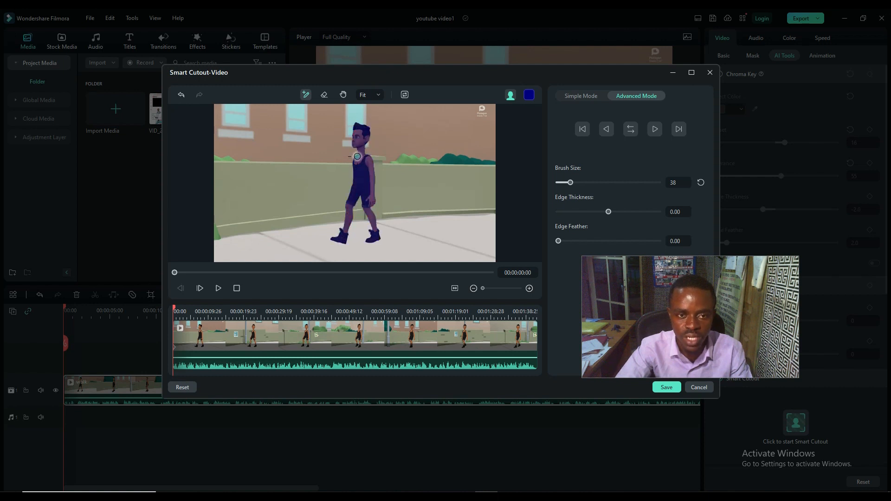
Change the cutout overlay colour to dark red and set the preview mode to Toggle Transparency Grid
left_click(530, 97)
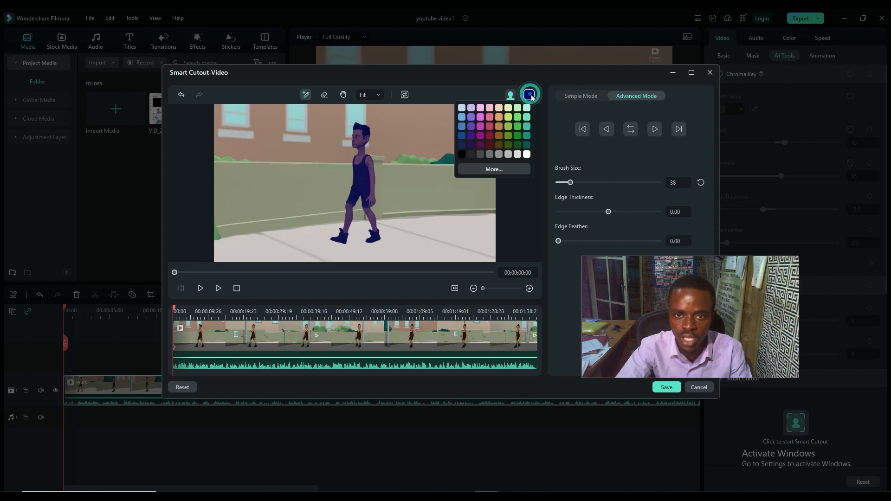
left_click(489, 136)
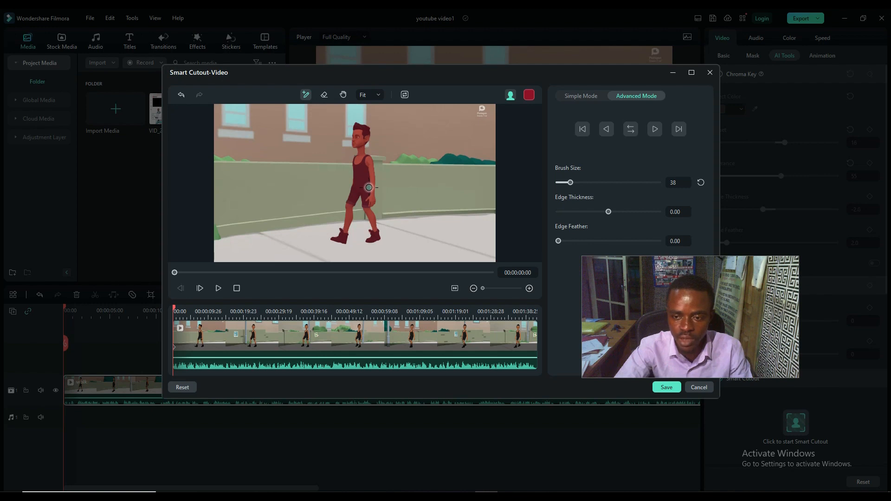
left_click(511, 95)
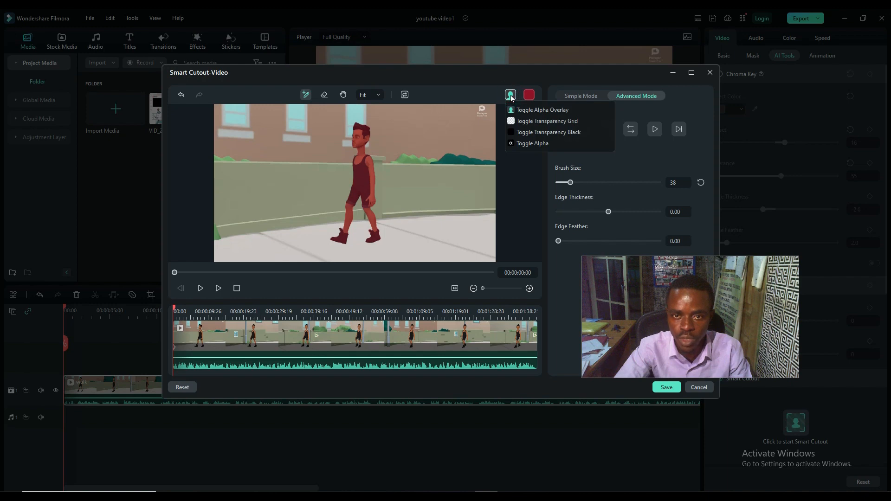
left_click(528, 122)
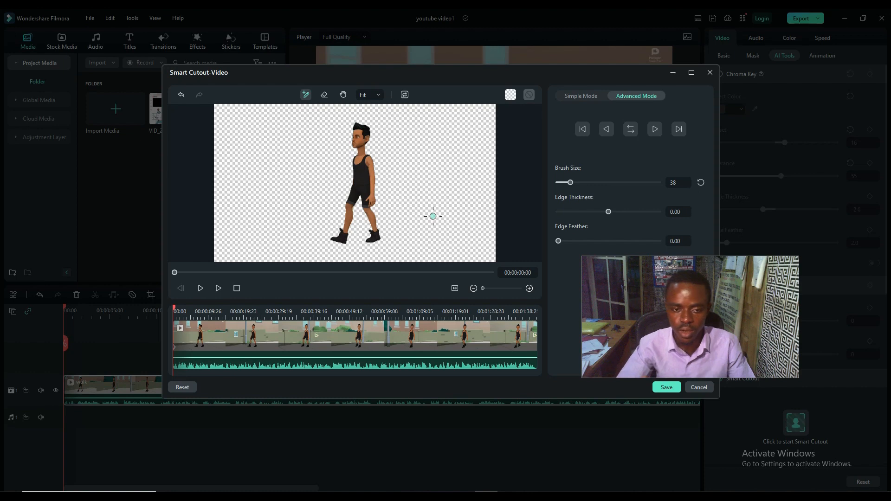
Compare the first frame's cutout with the following frames up to 00:00:01:00, and return to the first frame
left_click(198, 292)
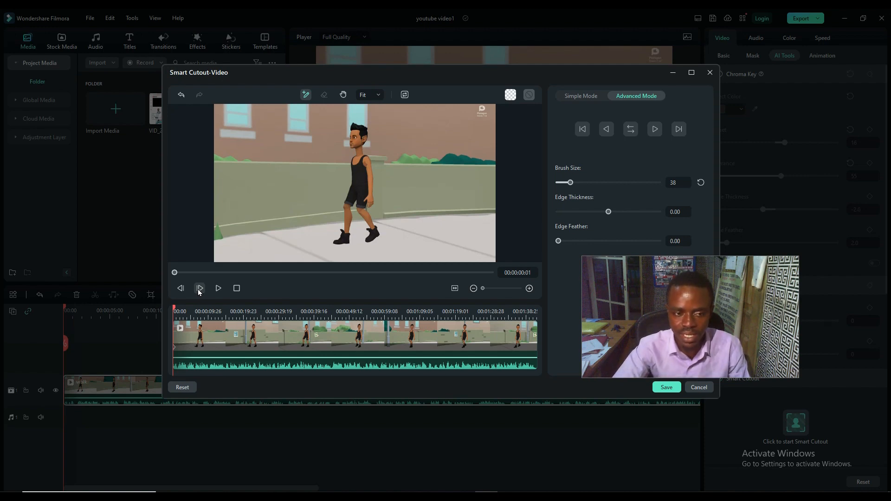
left_click_drag(175, 276, 174, 279)
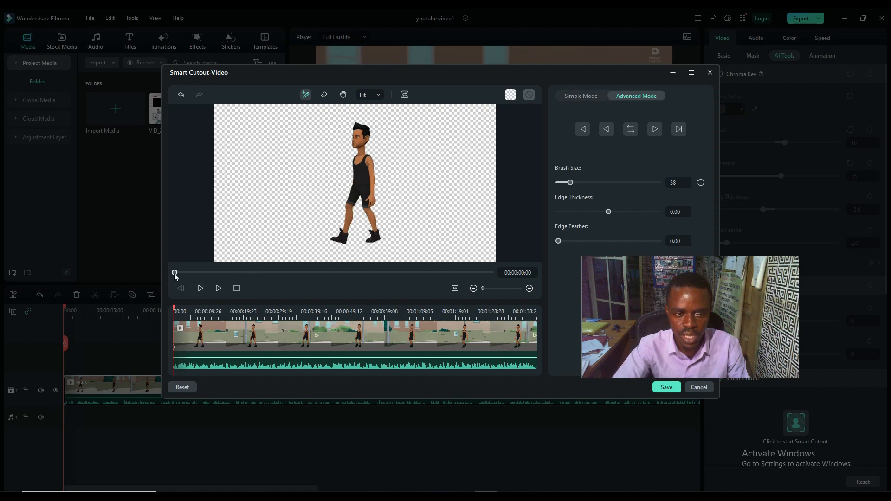
left_click_drag(175, 274, 178, 275)
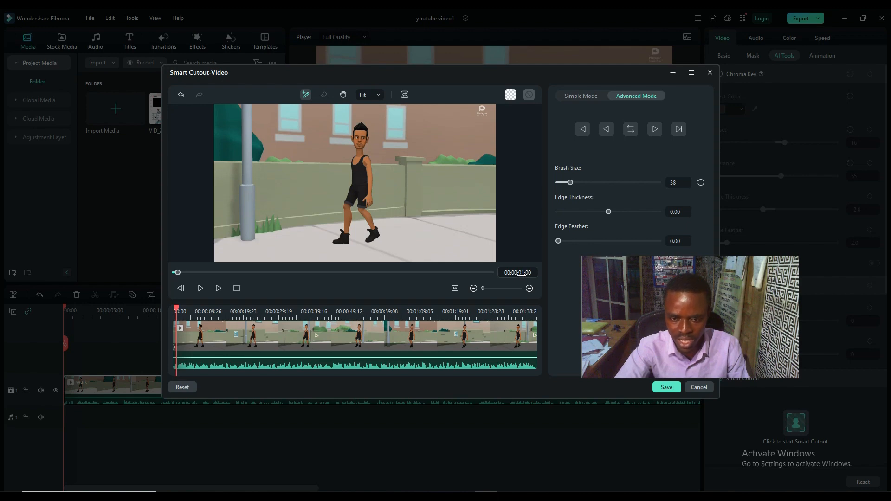
left_click(180, 288)
left_click_drag(177, 274, 174, 273)
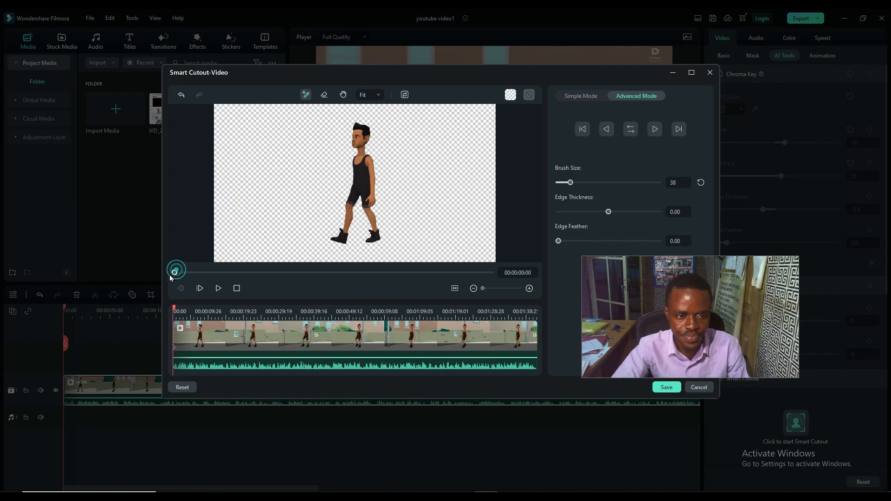
Mark the walking character with the Smart Brush in the second and third frames
left_click(199, 288)
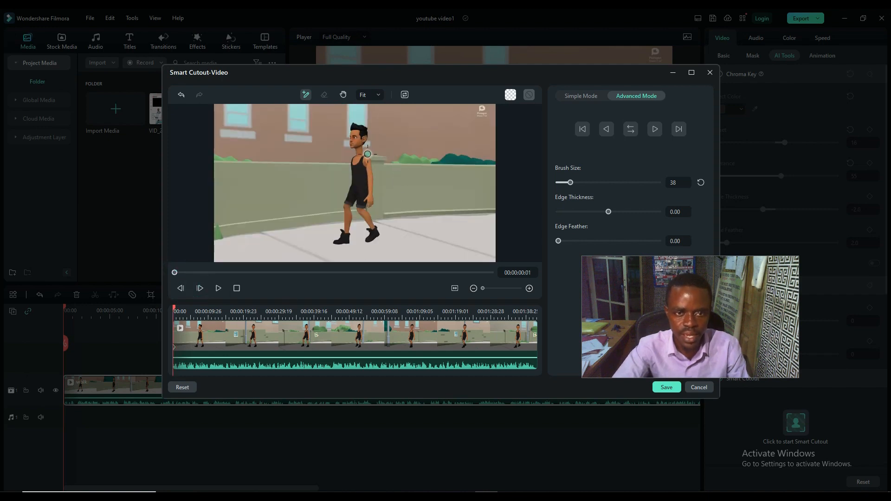
left_click_drag(358, 132, 343, 241)
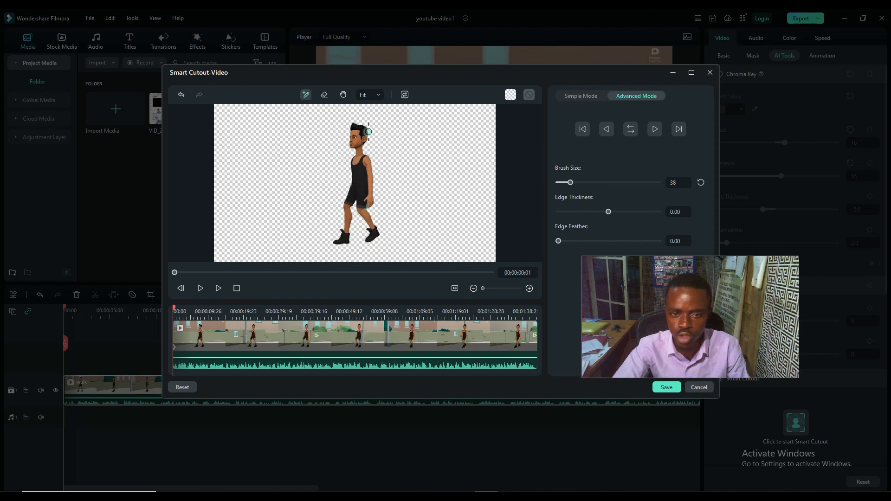
left_click(199, 289)
mouse_move(355, 124)
left_mouse_down()
mouse_move(358, 199)
mouse_move(369, 238)
left_mouse_up()
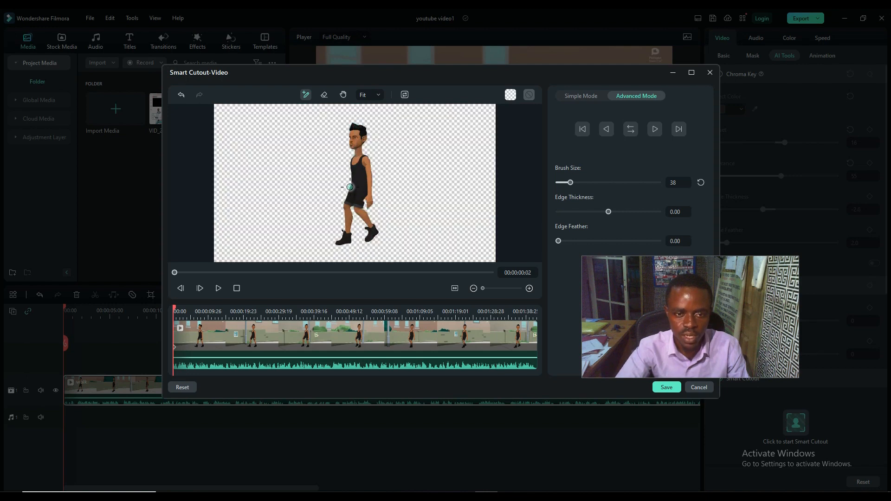
Set the brush size to 13 and inspect the cutout edges around the character's hand and legs up close
scroll(356, 197, "up", 4)
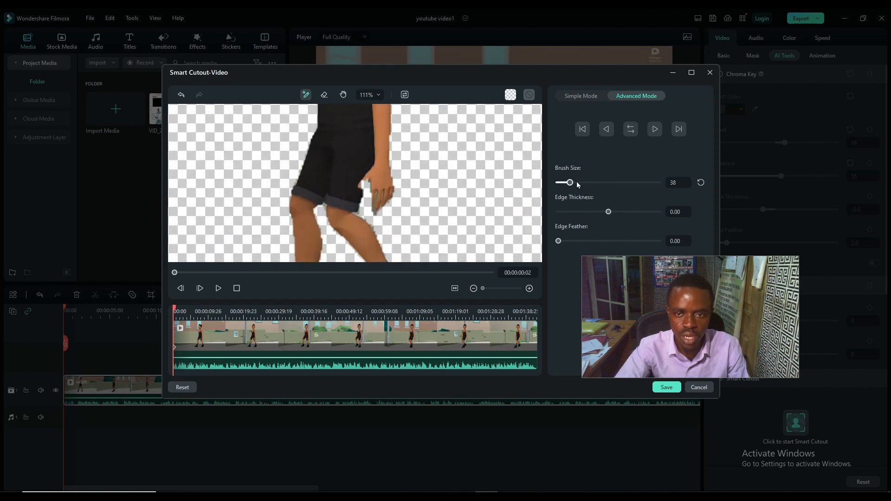
left_click_drag(570, 183, 562, 183)
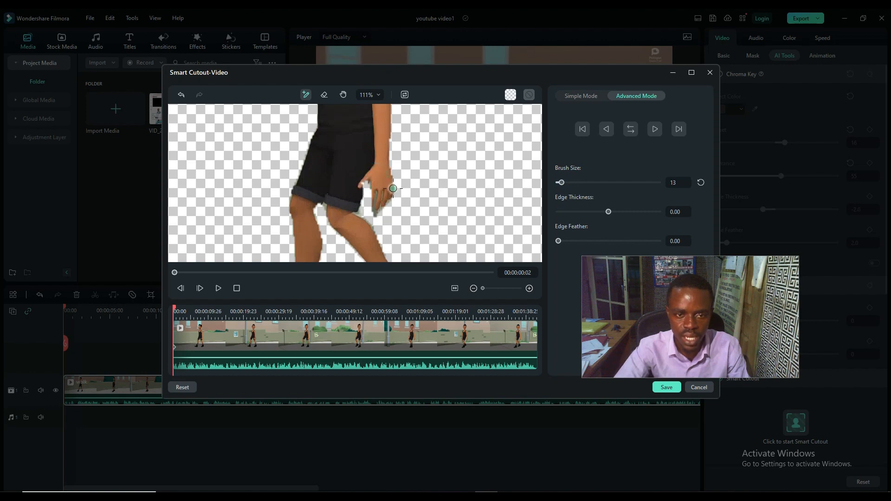
scroll(380, 193, "down", 6)
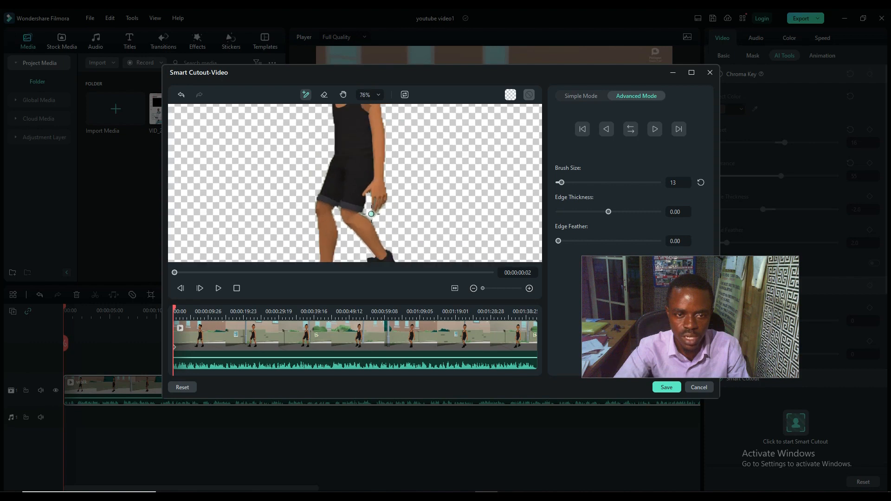
scroll(372, 214, "down", 3)
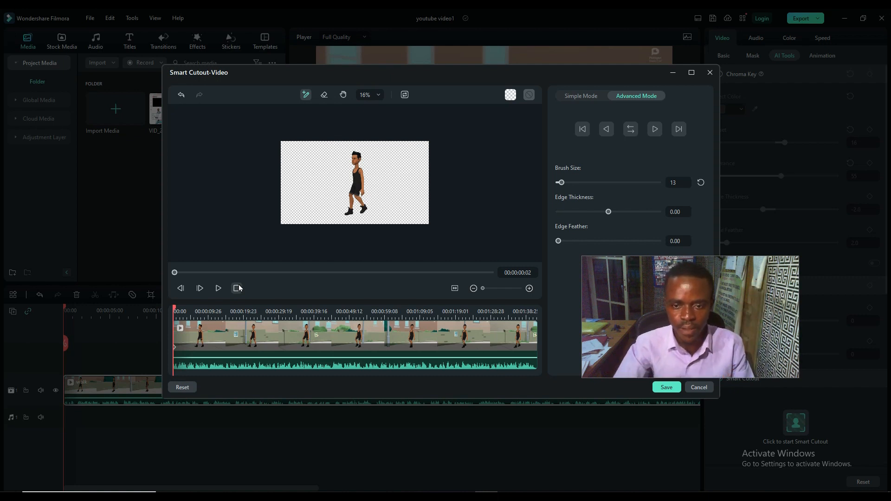
scroll(357, 212, "up", 3)
scroll(361, 209, "down", 1)
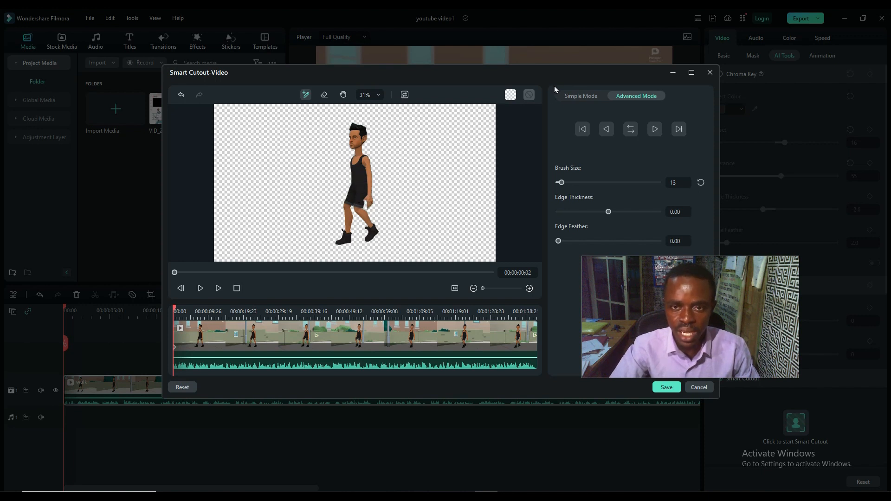
Track the character's cutout forward from the third frame and stop the tracking at about 00:00:01:00
left_click(678, 129)
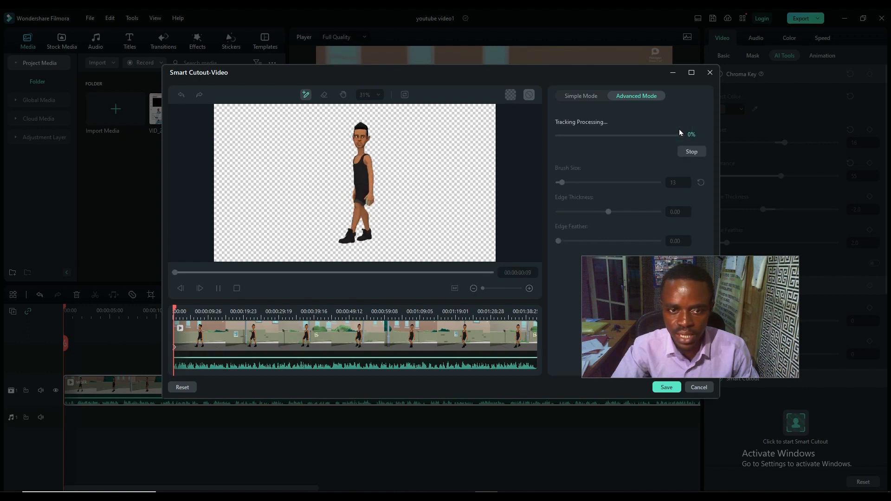
left_click(689, 152)
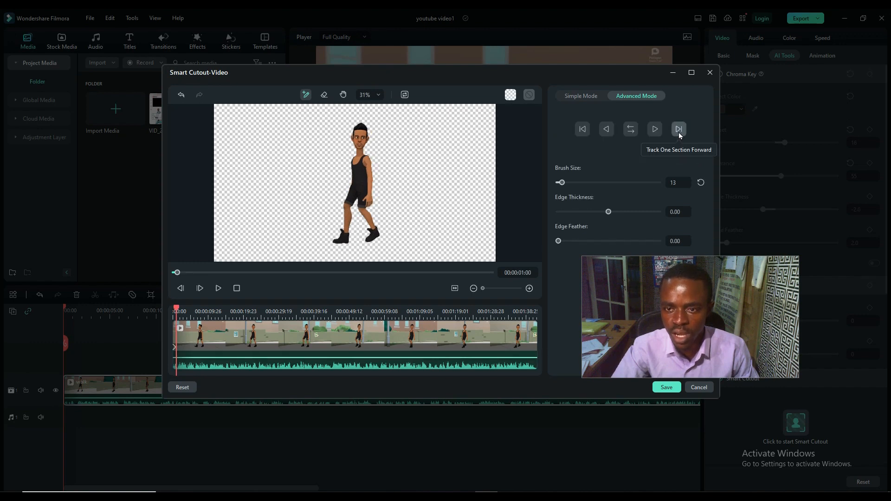
Track the character's cutout forward again, stop the tracking, and restart it from the start of the clip
left_click(653, 132)
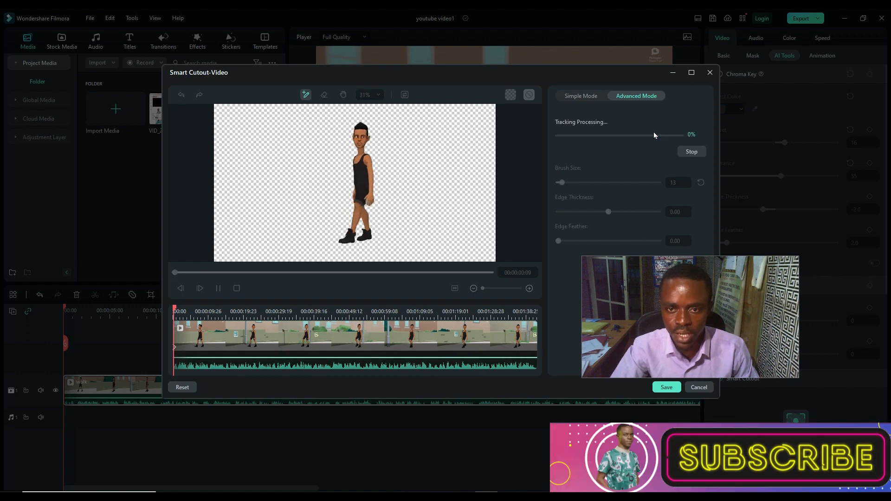
left_click(691, 152)
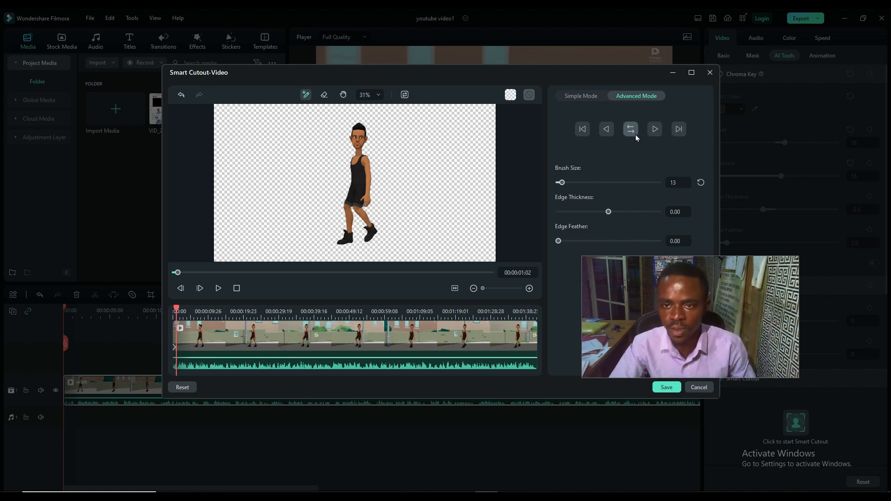
left_click(655, 128)
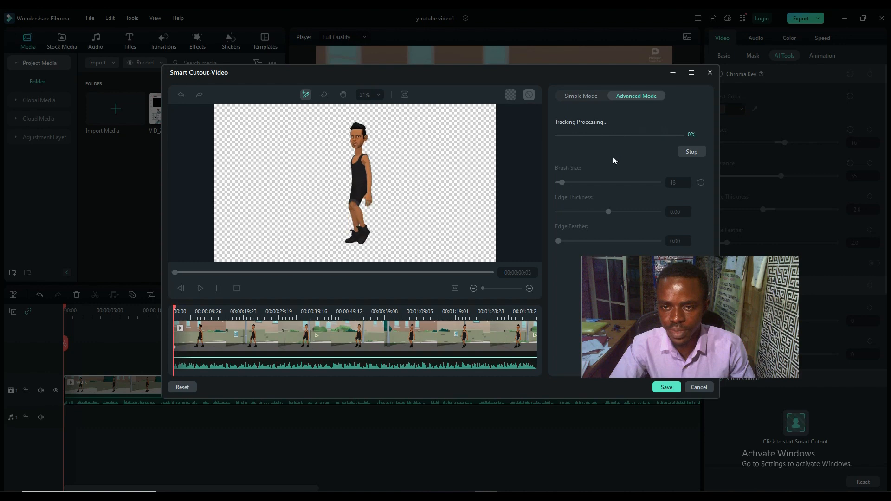
left_click_drag(637, 272, 706, 280)
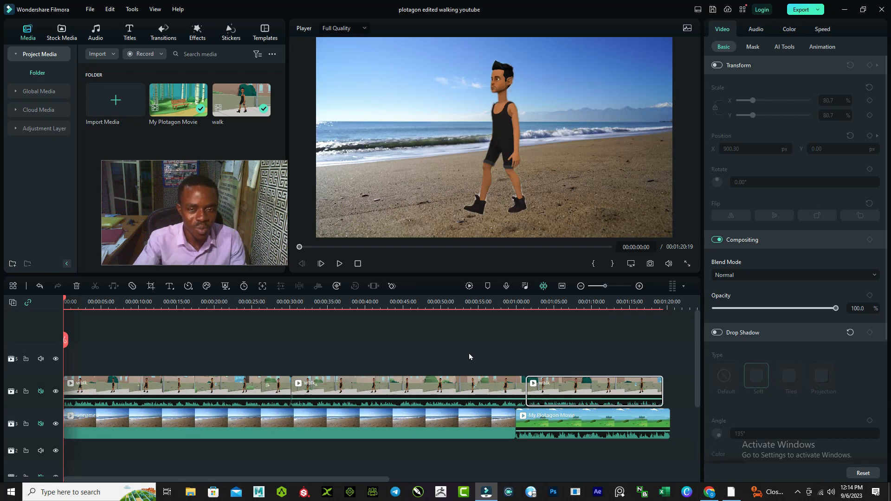
Hide and restore the beach background track in the edited walking project, and play the composited scene
left_click(55, 424)
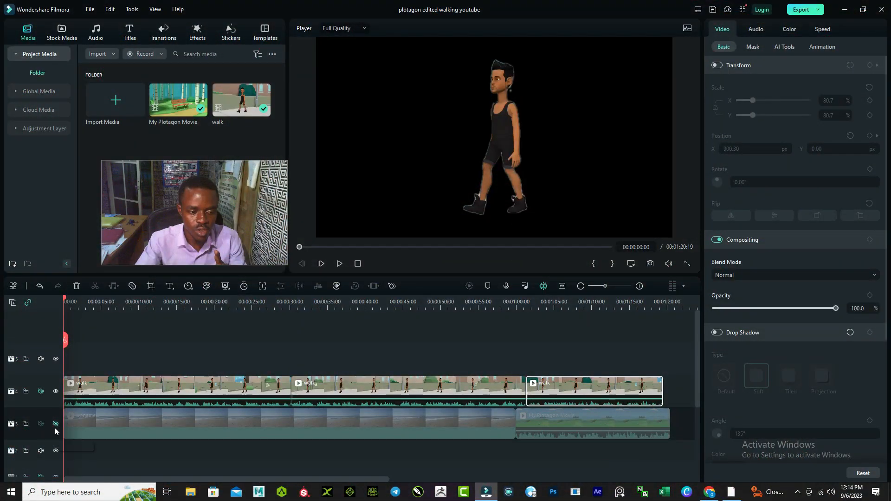
left_click(55, 425)
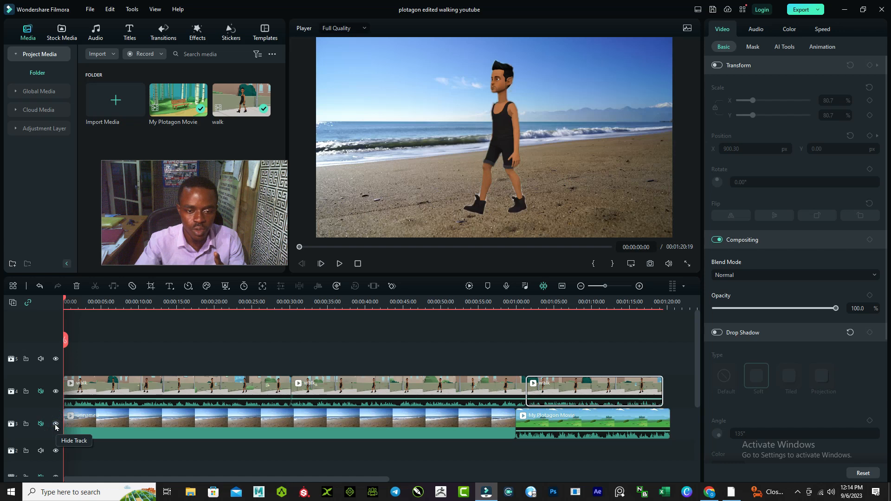
left_click(342, 268)
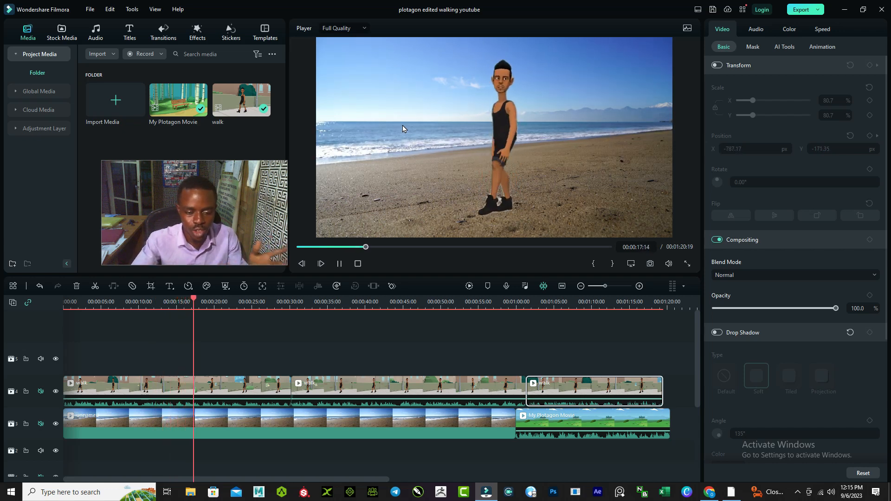
Switch to Plotagon Studio, leave the Save video page, and play the original street walking scene
mouse_move(730, 494)
left_click(724, 473)
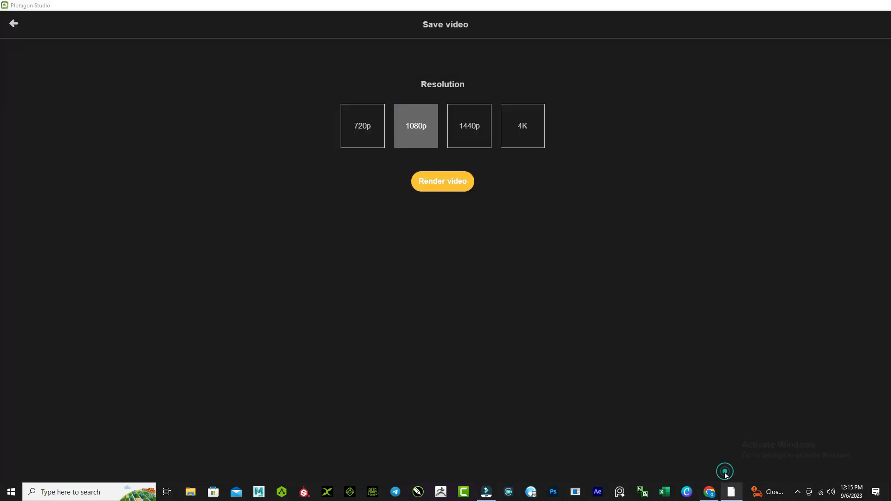
left_click(15, 24)
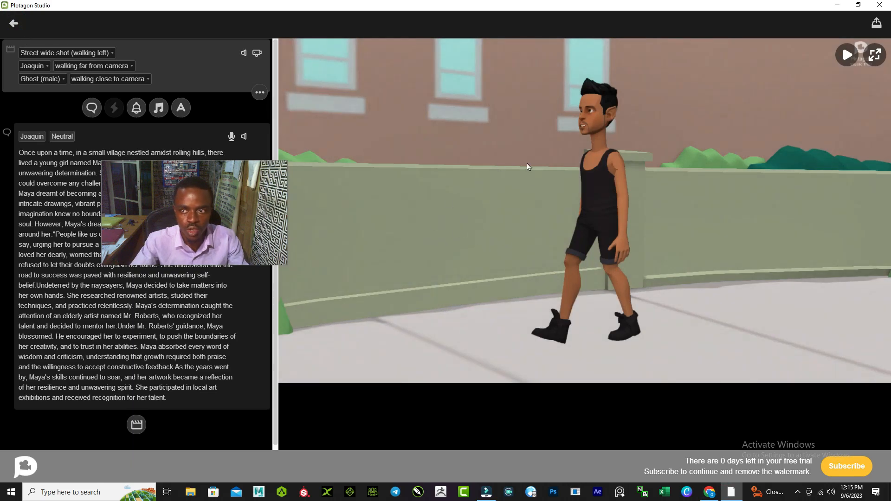
left_click(844, 56)
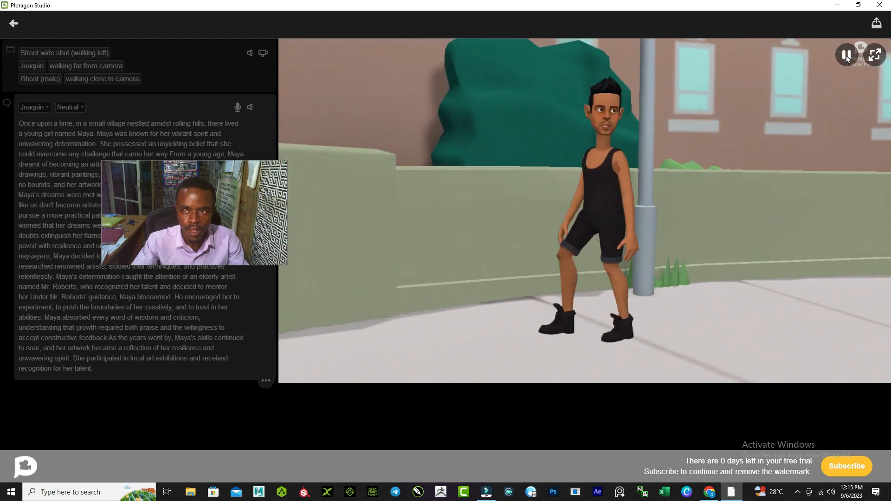
left_click(847, 56)
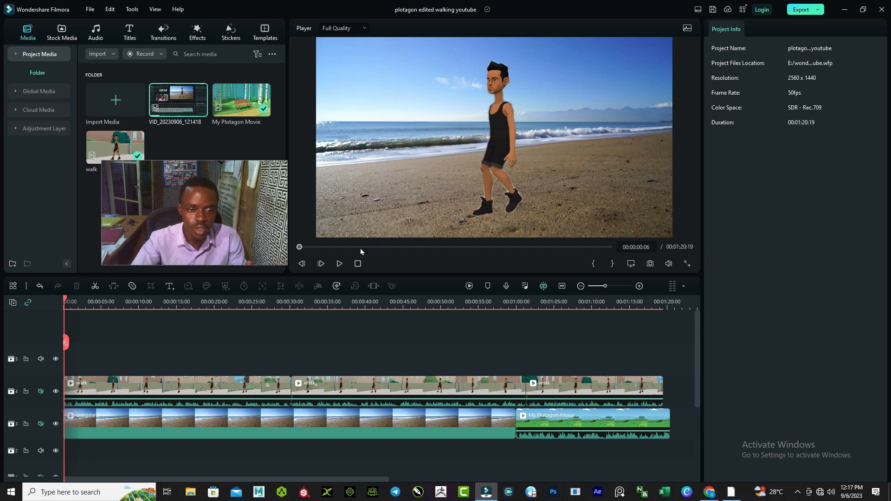
Back in Filmora, play the beach composite up to about 00:00:20:01 and return to the start of the timeline
left_click(338, 264)
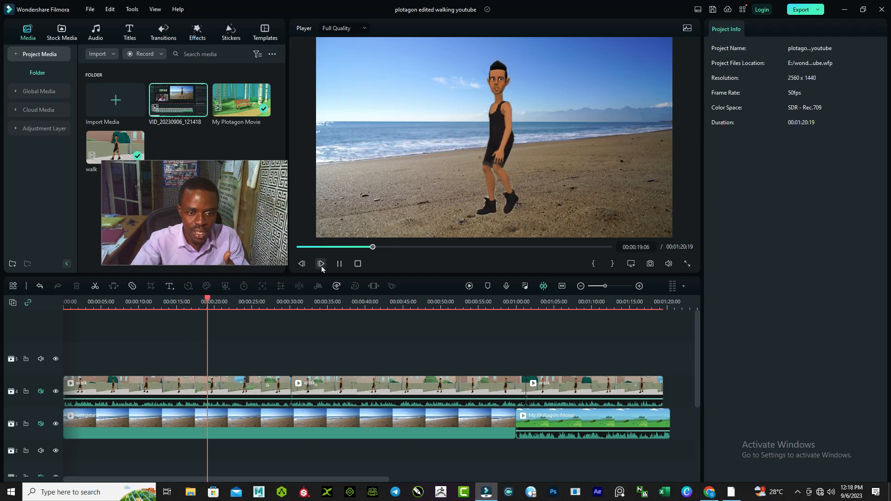
left_click(341, 265)
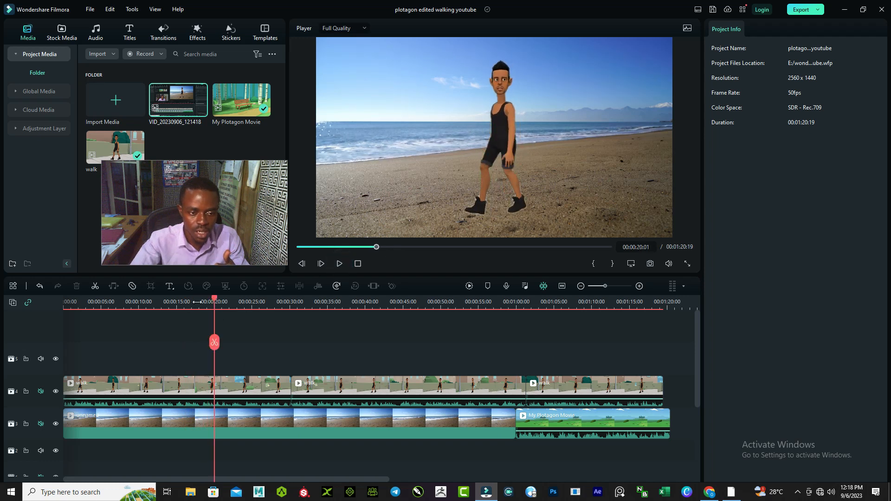
left_click_drag(215, 302, 44, 302)
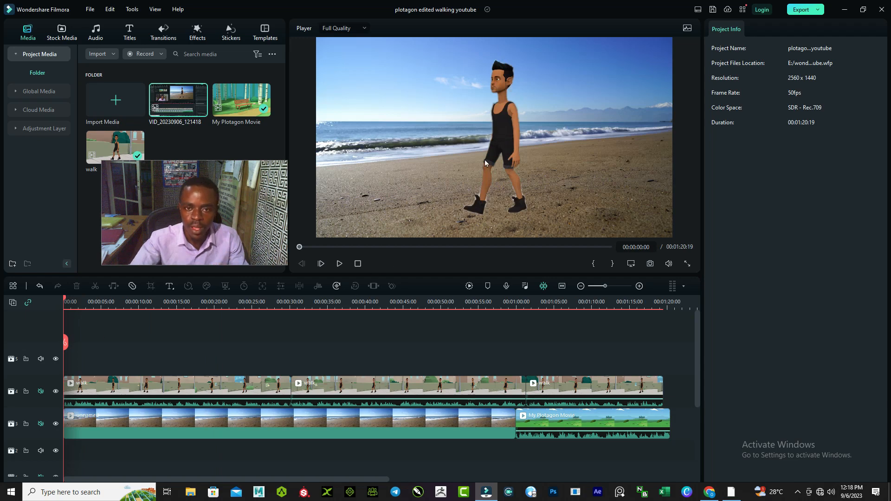
Enable Transform on the first walk clip and preview its keyframed walk across the beach to about 00:00:23:44
left_click(508, 124)
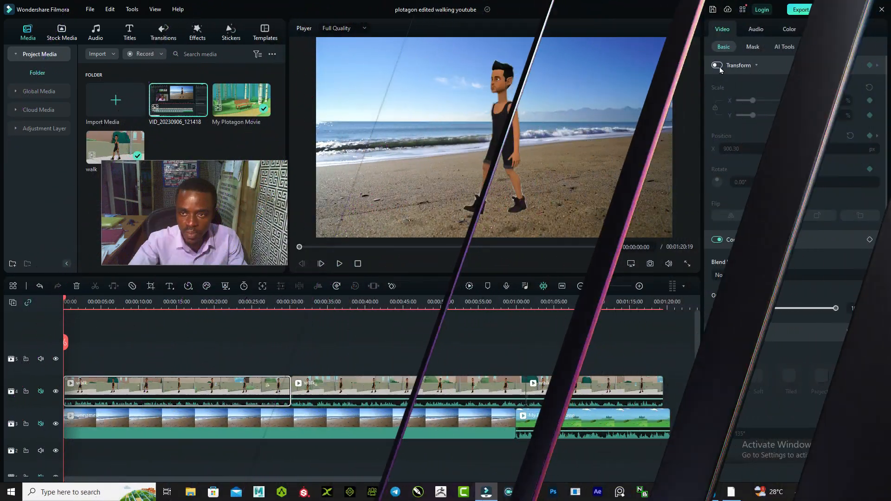
left_click(719, 66)
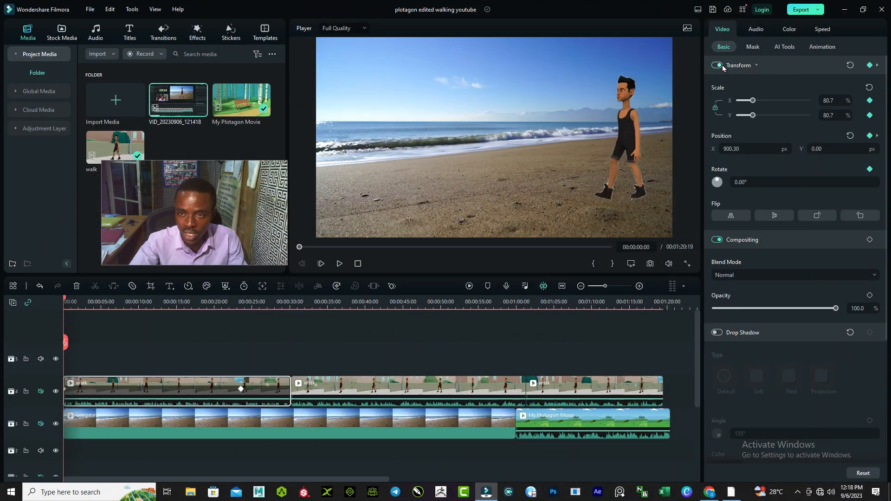
left_click(339, 264)
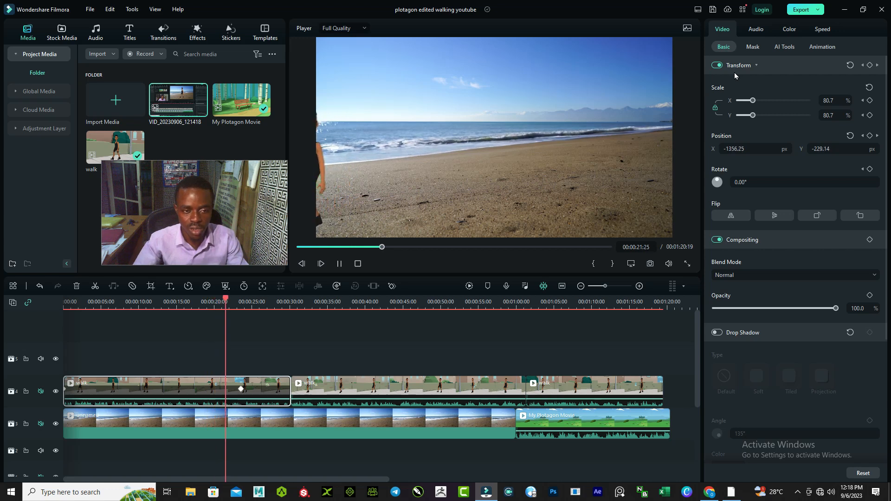
left_click(339, 264)
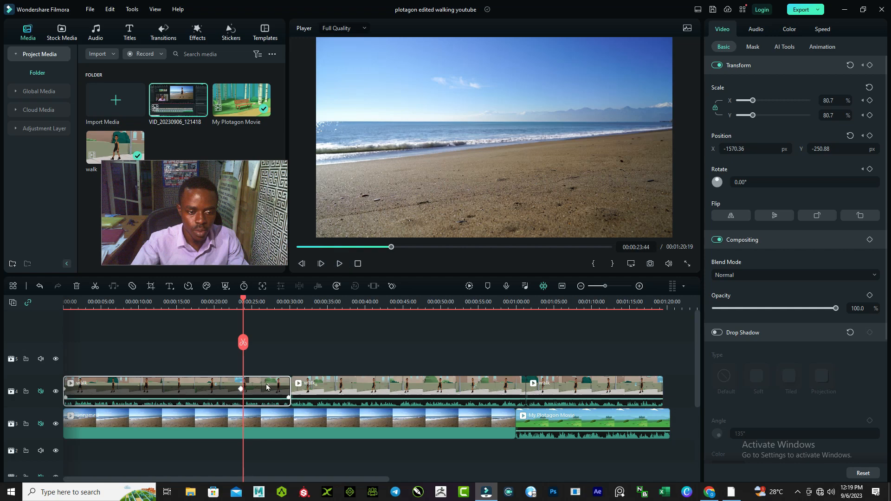
Remove the first walk clip's Transform keyframes at about 00:00:23:27 and at 00:00:00:00
left_click(240, 388)
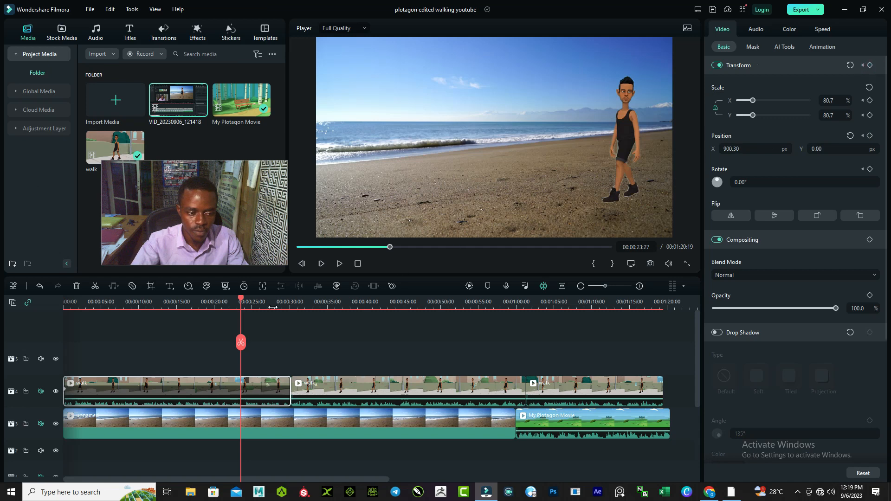
left_click_drag(241, 302, 46, 311)
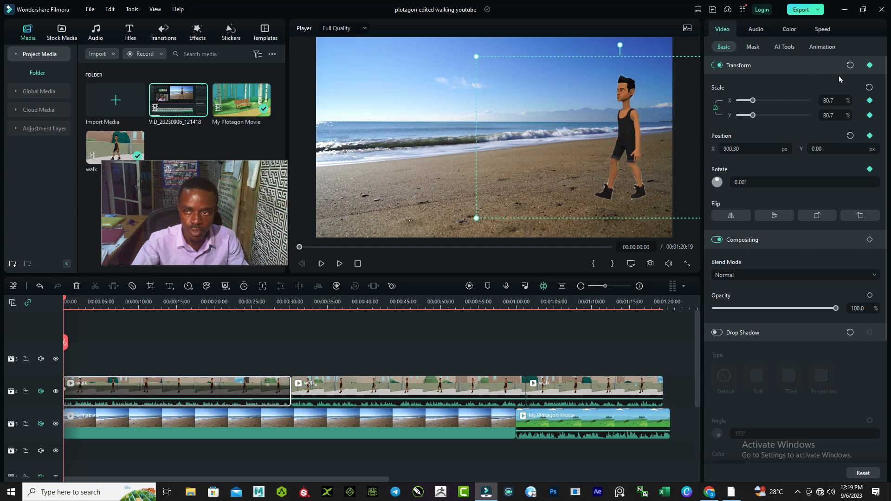
left_click(869, 66)
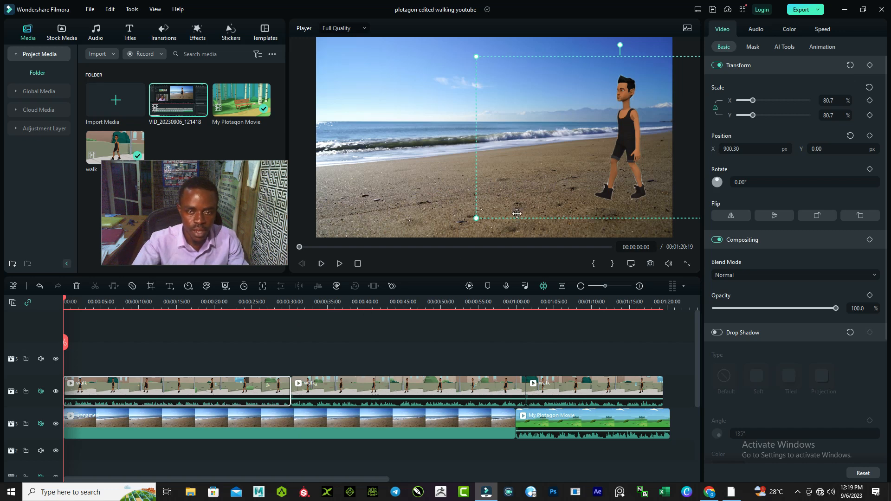
Preview the walk clip without keyframes, and reset its position to 0.00 px and its scale to 100%
left_click(340, 269)
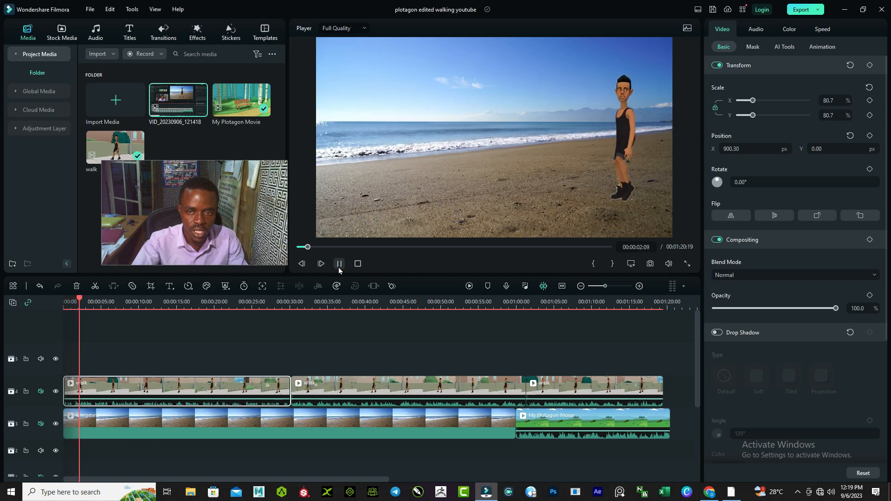
left_click(340, 268)
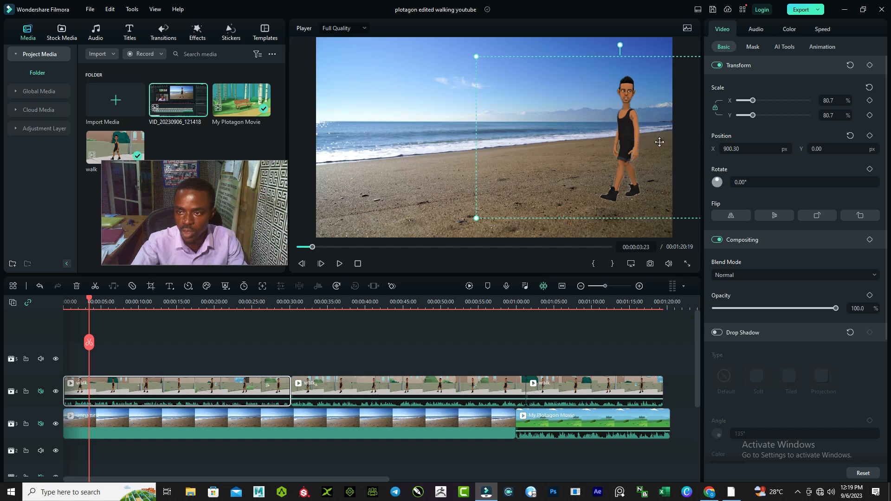
left_click(850, 134)
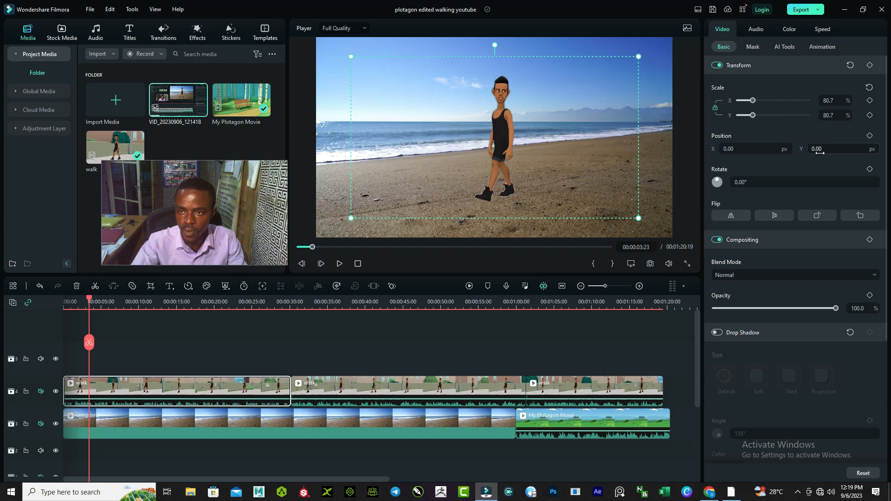
left_click(869, 89)
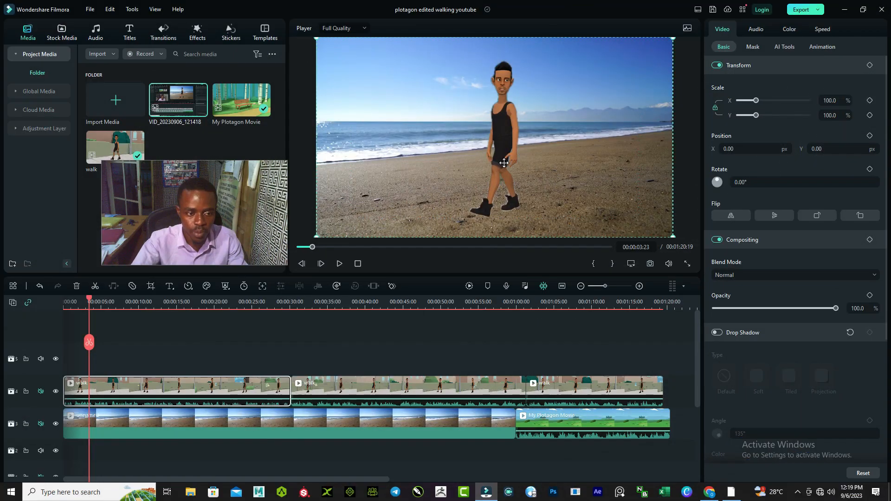
Scale the character to about 78.4%, place it at about X 1003.33 px, and add a Transform keyframe at 00:00:00:00
left_click_drag(87, 344, 51, 350)
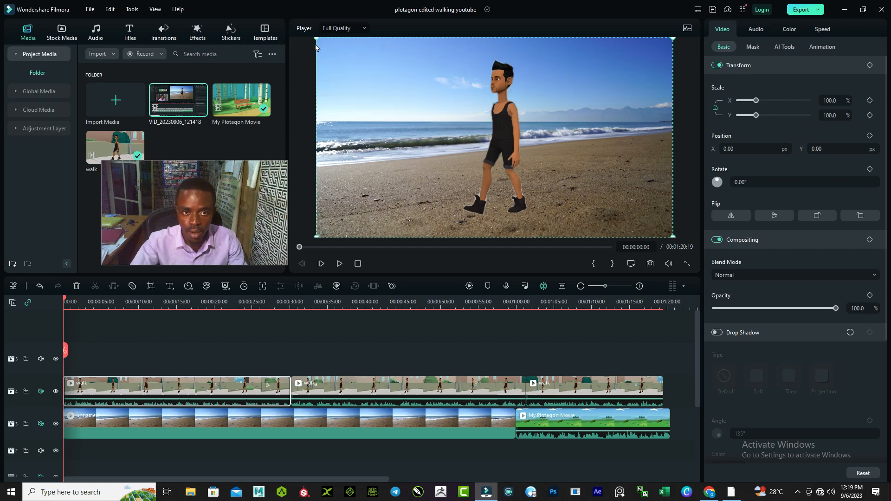
left_click_drag(317, 38, 394, 102)
left_click_drag(544, 188, 644, 169)
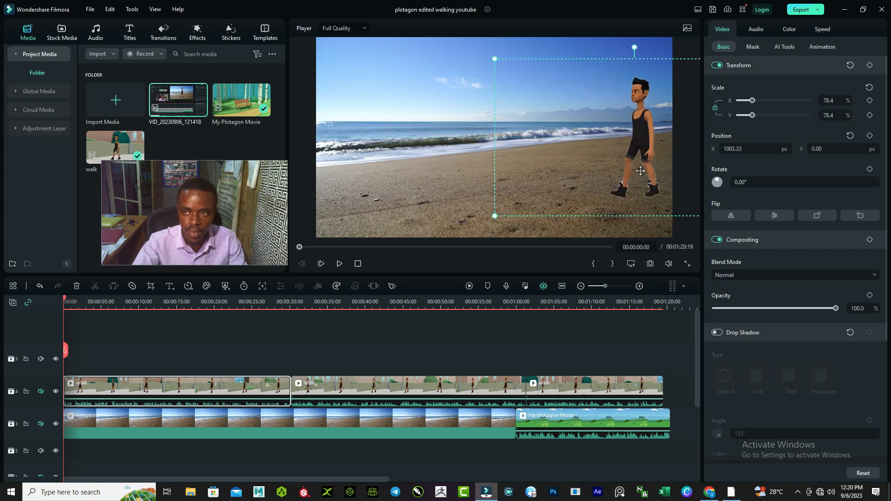
left_click(869, 66)
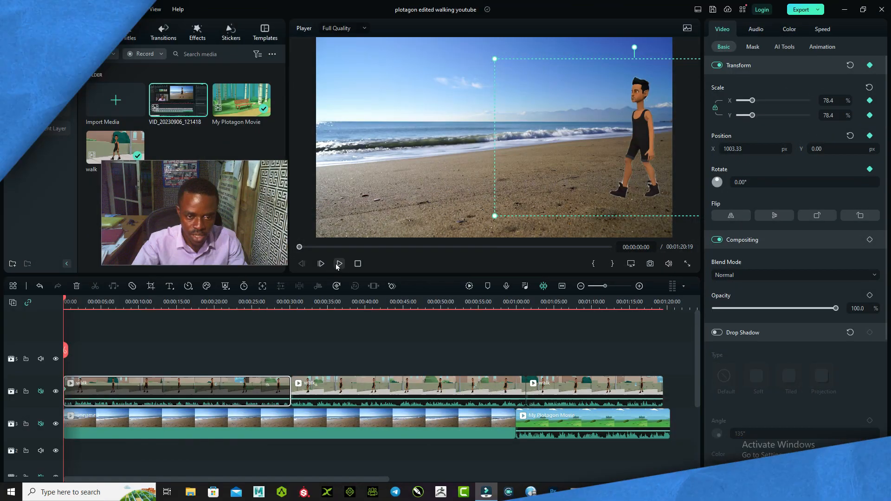
Preview the clip, and at about 00:00:18:19 move the character across the beach to about X -1140 px, Y -226.67 px
left_click(337, 264)
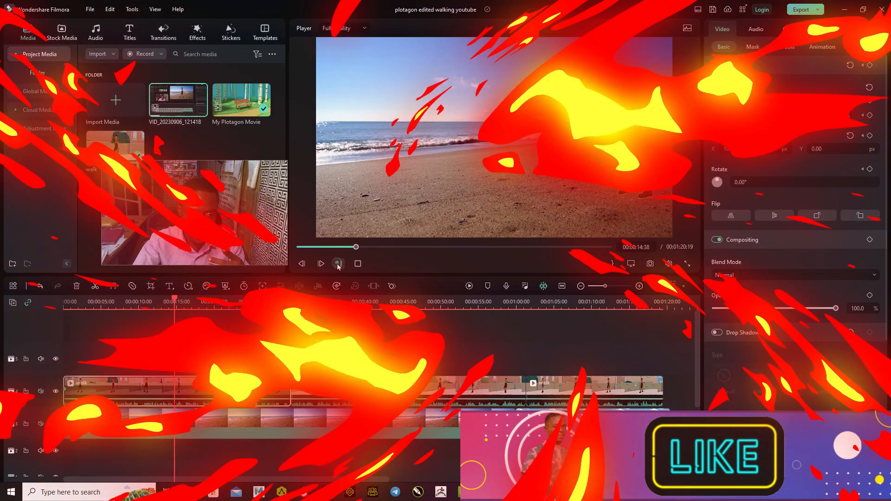
left_click(337, 264)
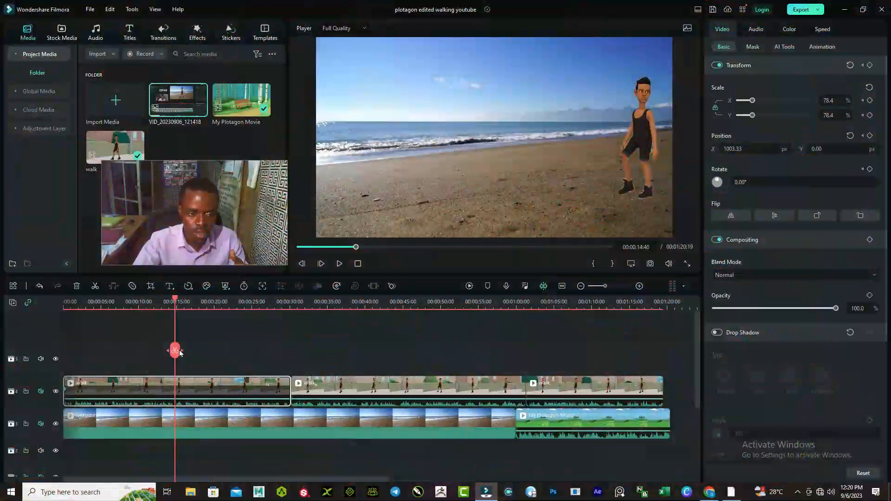
left_click_drag(174, 352, 203, 361)
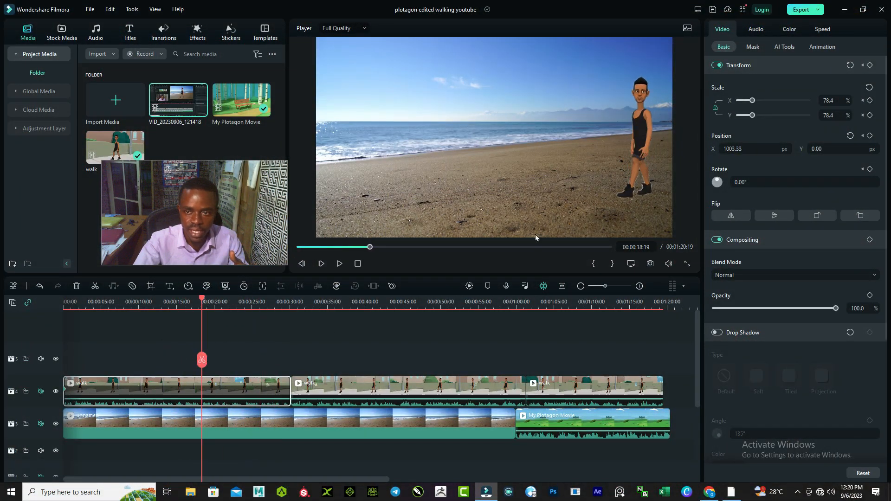
left_click_drag(640, 127, 342, 159)
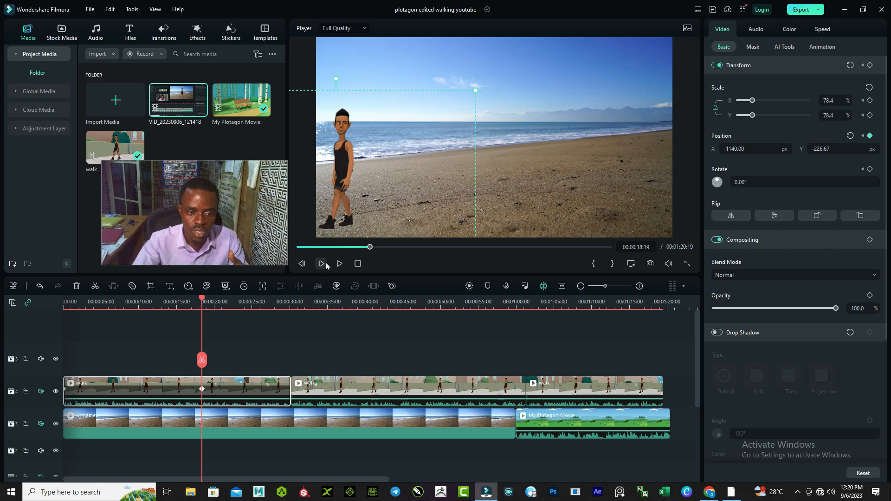
Play the keyframed walk across the beach from the start to about 00:00:20:35
left_click_drag(369, 248, 290, 257)
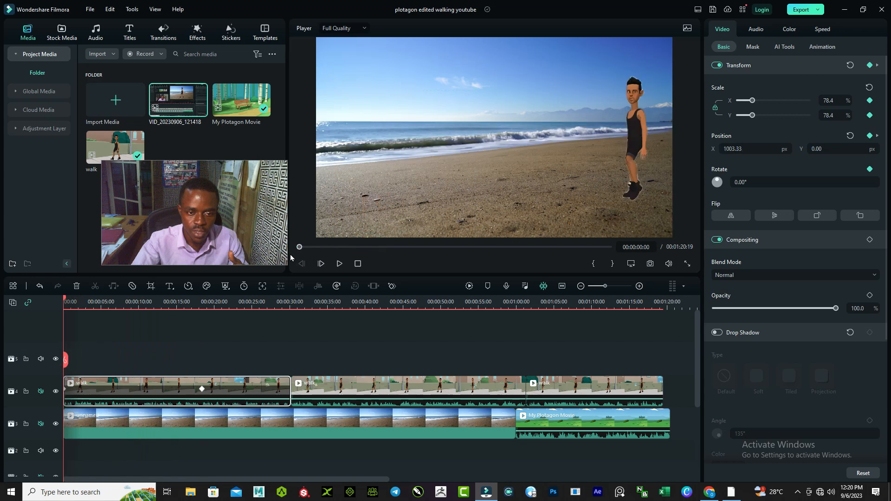
left_click(339, 264)
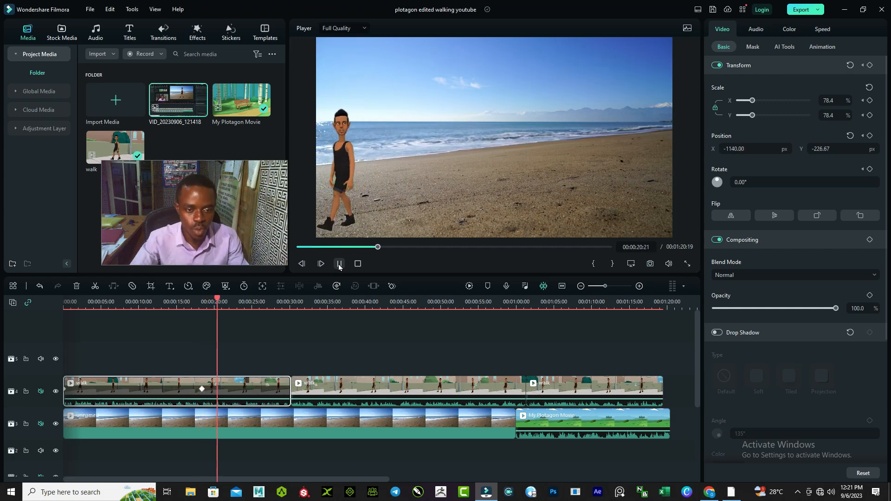
left_click(339, 264)
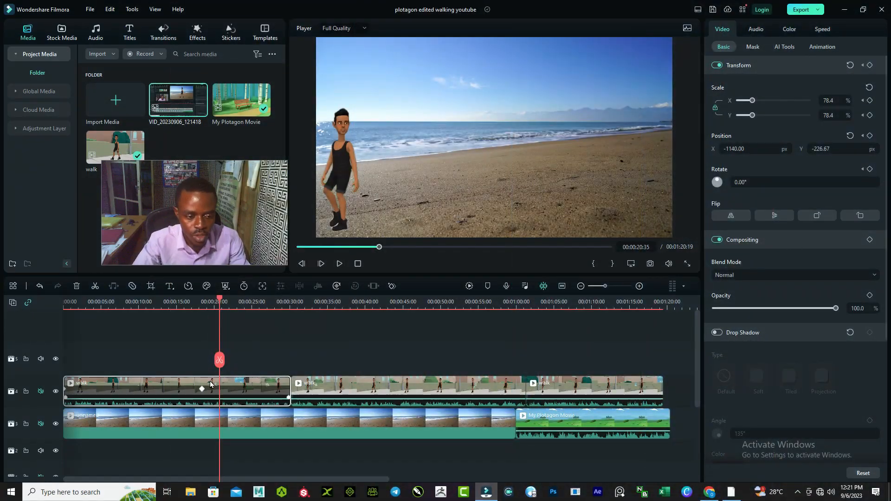
Move the walk clip's end keyframe earlier to about 15 seconds, and preview the walk from the start
left_click(202, 389)
left_click_drag(187, 391, 182, 390)
left_click(133, 307)
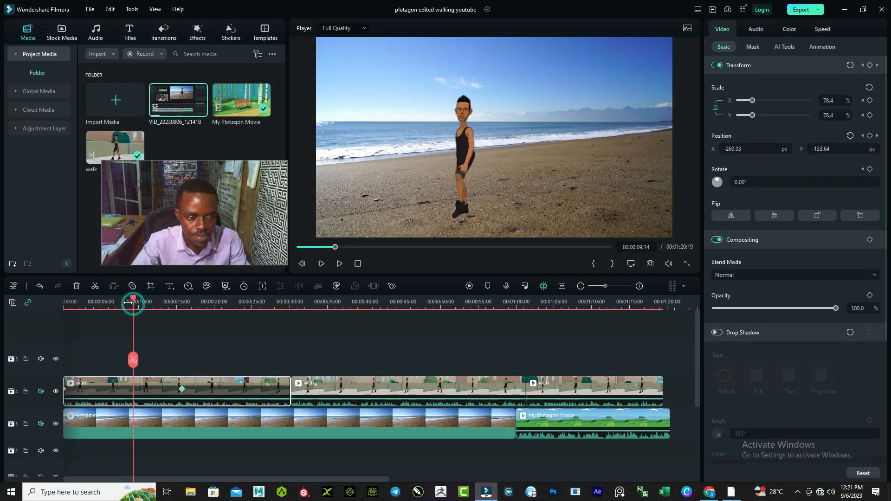
left_click_drag(131, 299, 75, 299)
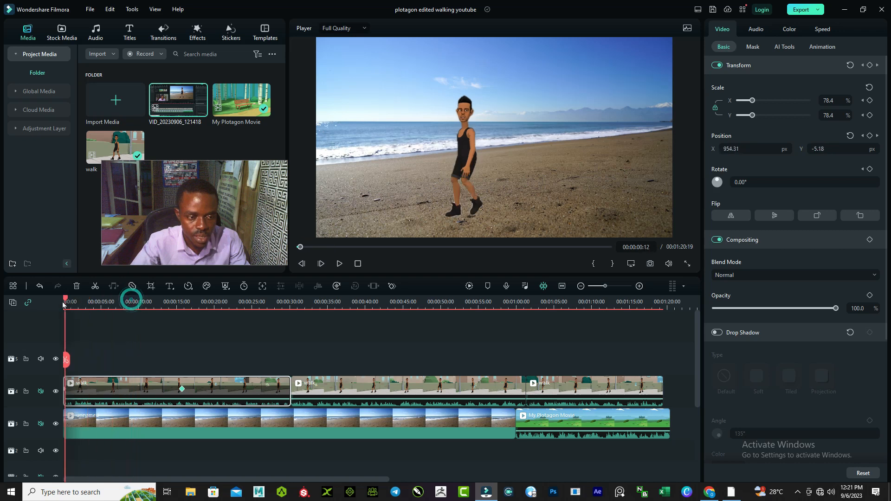
left_click(339, 264)
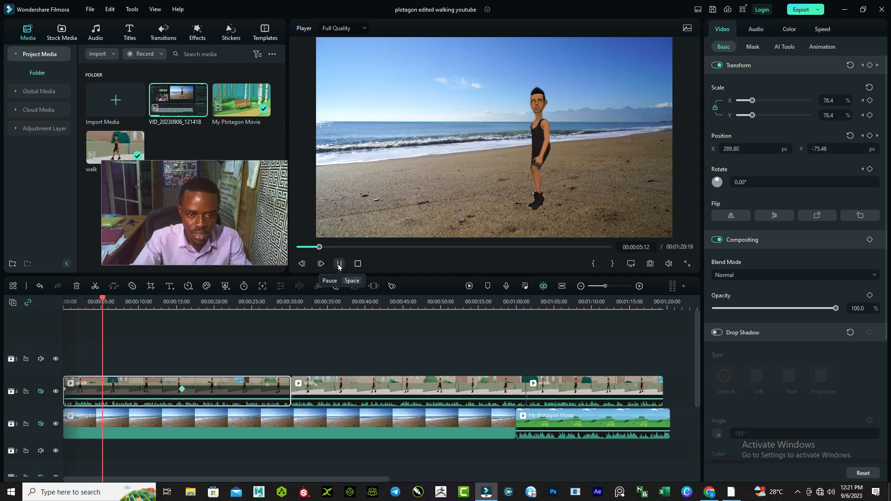
left_click(339, 264)
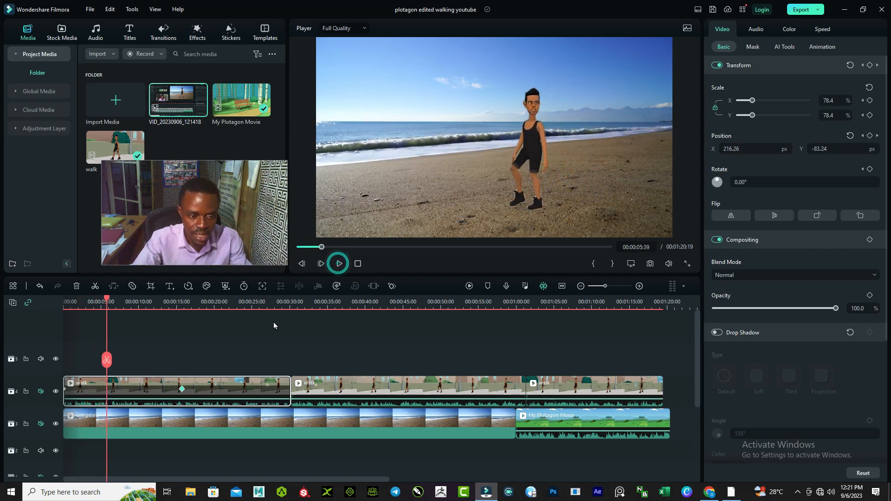
Shift the walk clip's end keyframe to about 00:00:12:09, and play the walk from the start to about 00:00:13:09
left_click(180, 389)
left_click(155, 389)
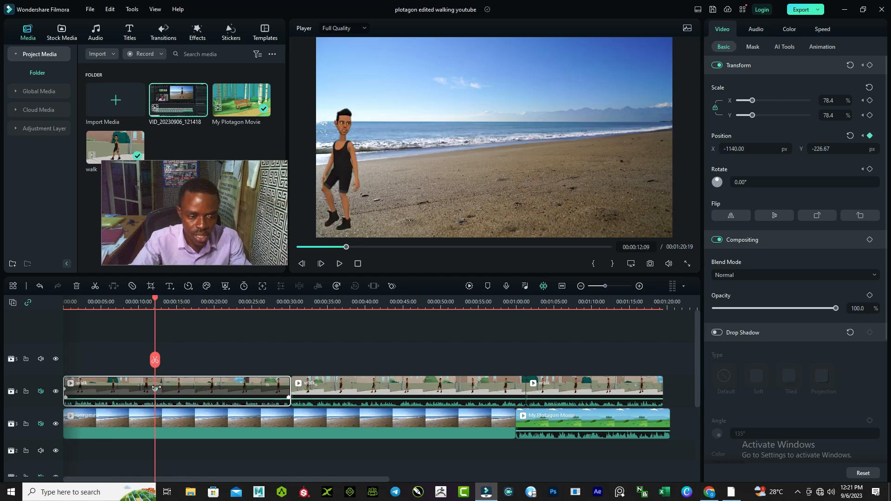
left_click(67, 302)
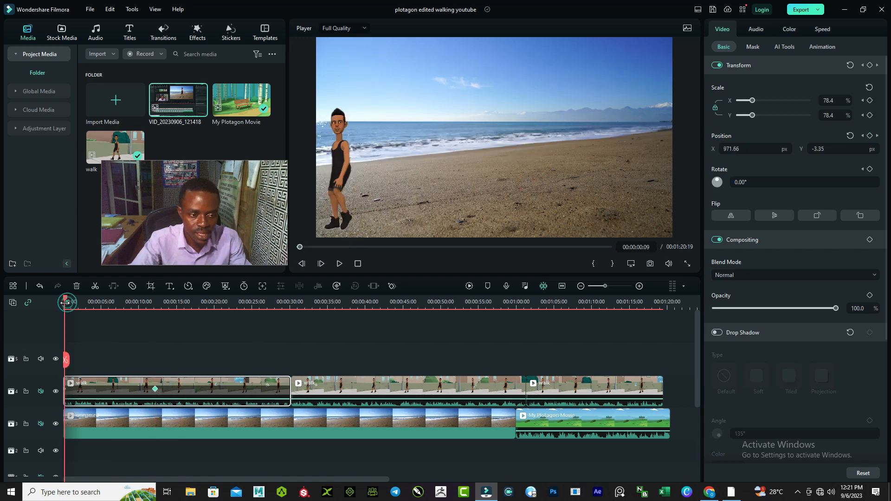
left_click(340, 265)
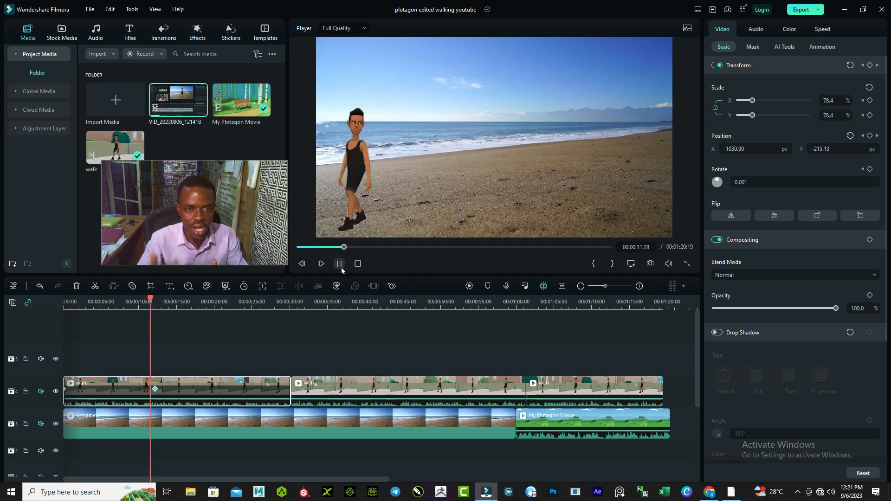
left_click(339, 263)
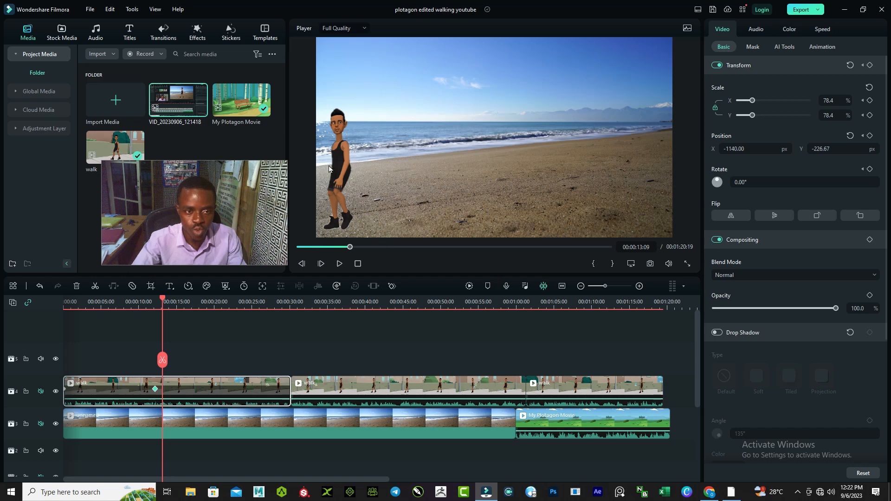
Flip the character in the first walk clip horizontally, and scrub the timeline to about 00:00:49:43
left_click(733, 217)
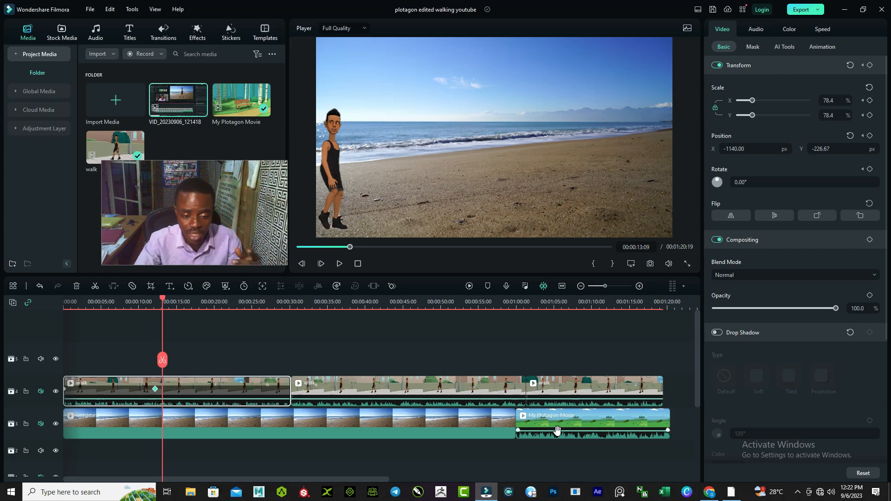
left_click(189, 492)
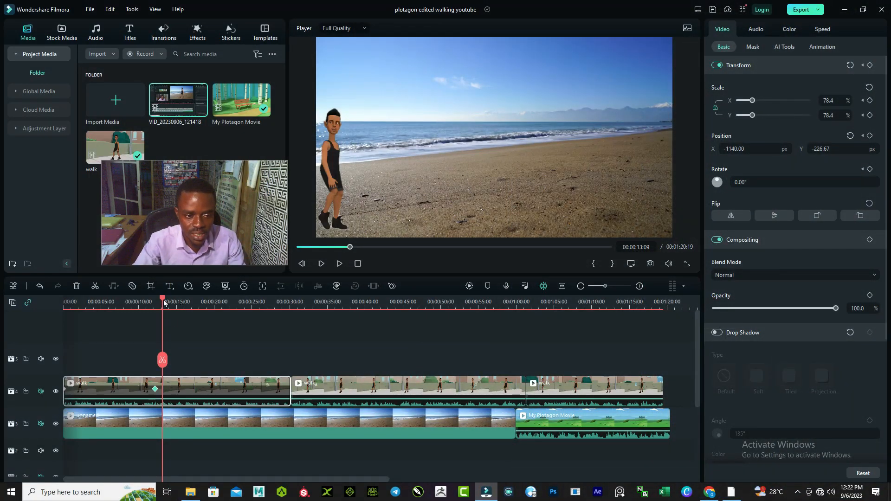
left_click_drag(163, 302, 439, 336)
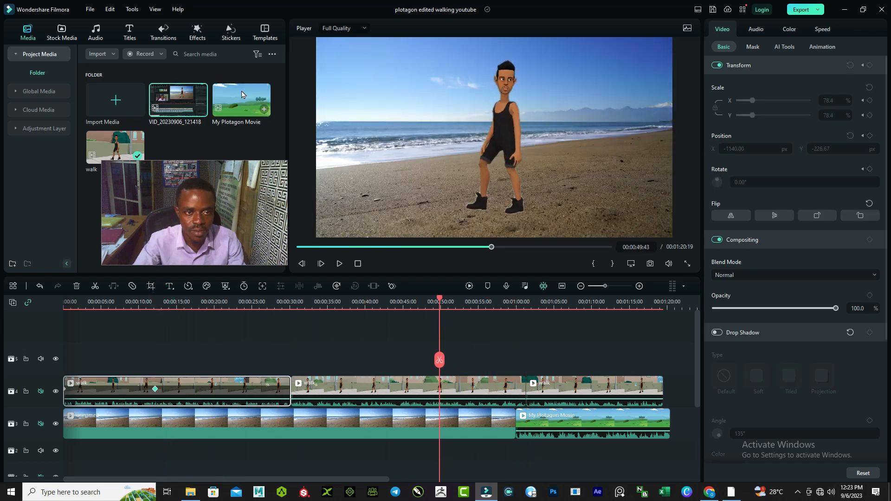
left_click(230, 134)
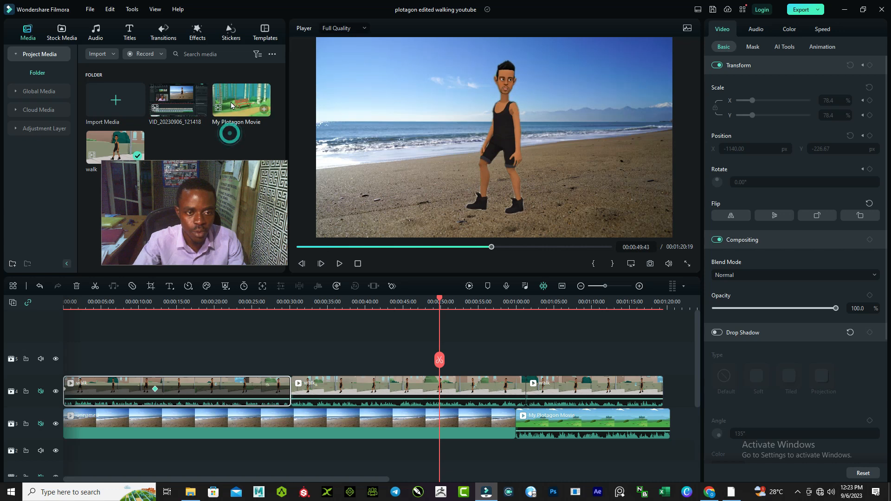
mouse_move(234, 116)
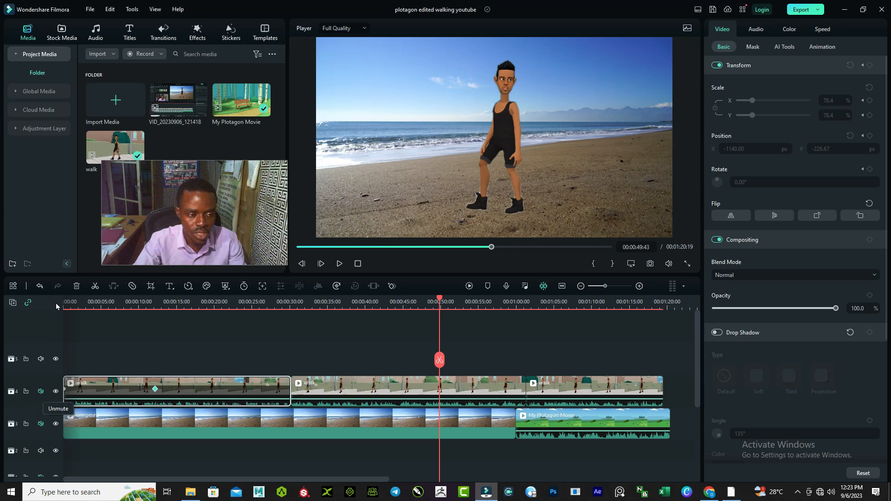
left_click(12, 304)
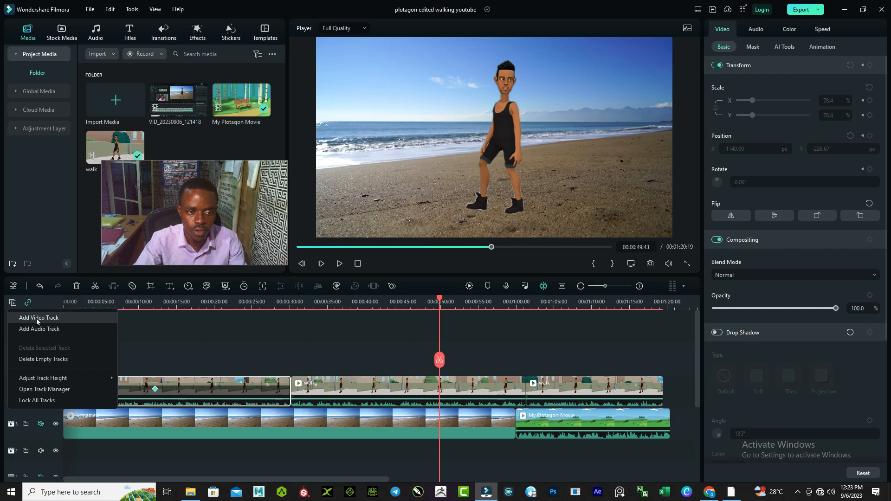
left_click(222, 335)
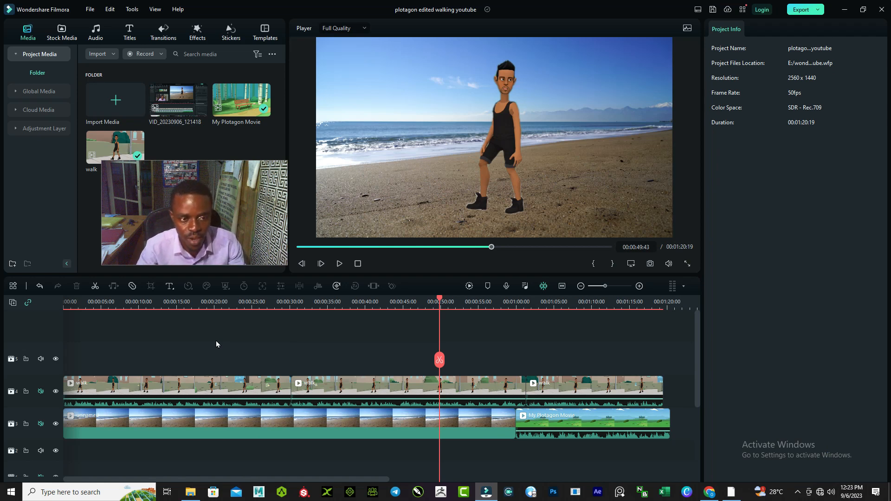
Examine the local MP4 export settings and the other export destinations, and choose Create Video
left_click(801, 9)
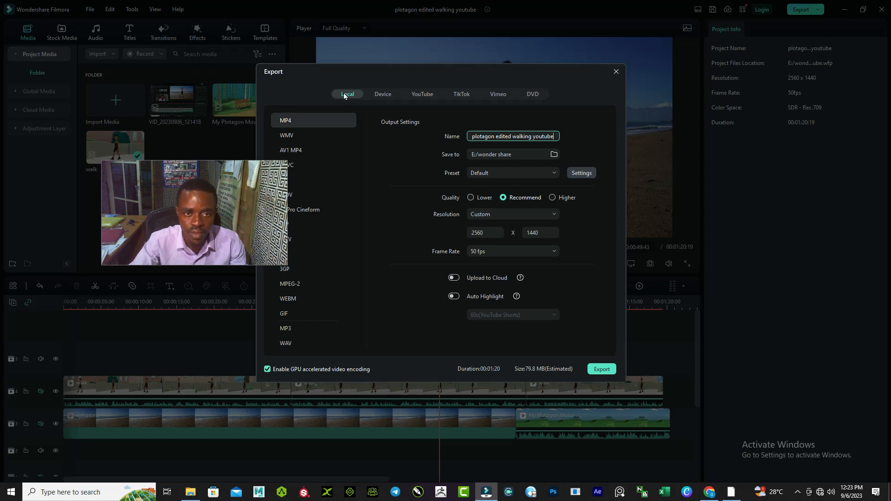
left_click(616, 72)
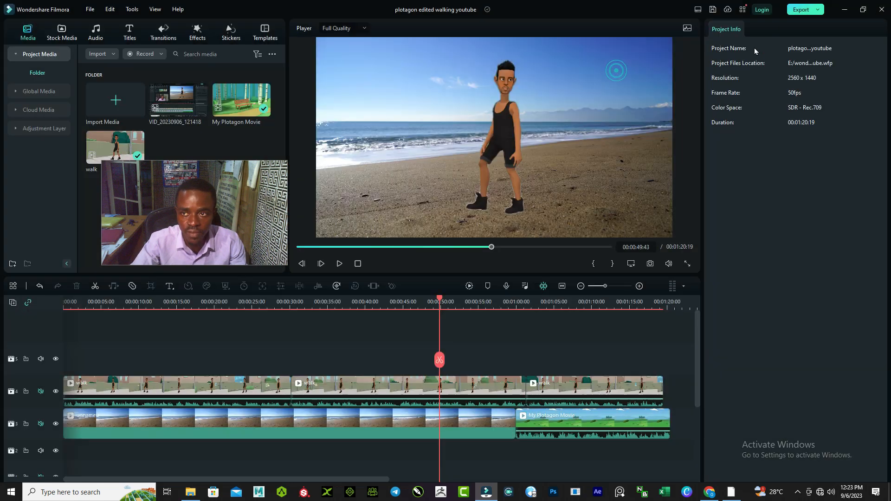
left_click(815, 11)
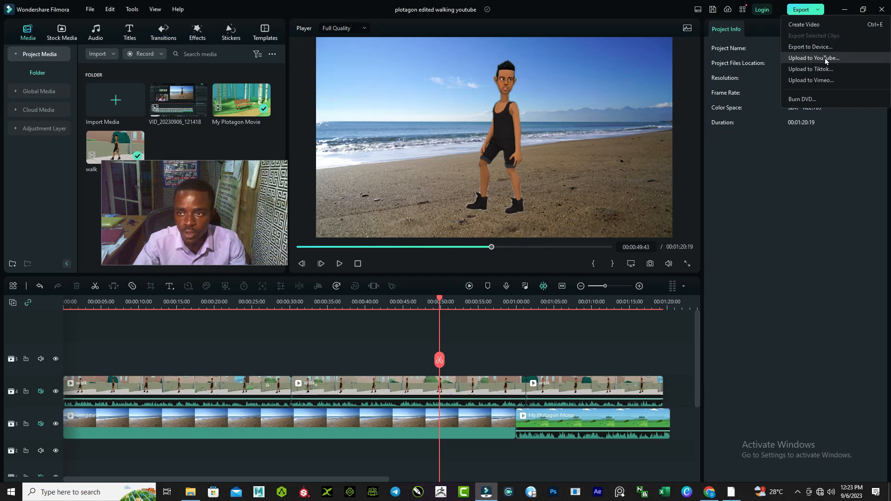
left_click(797, 25)
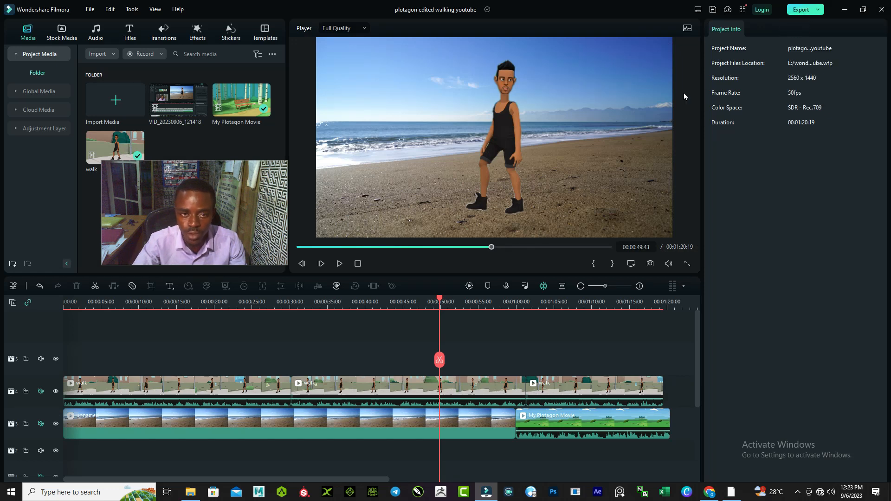